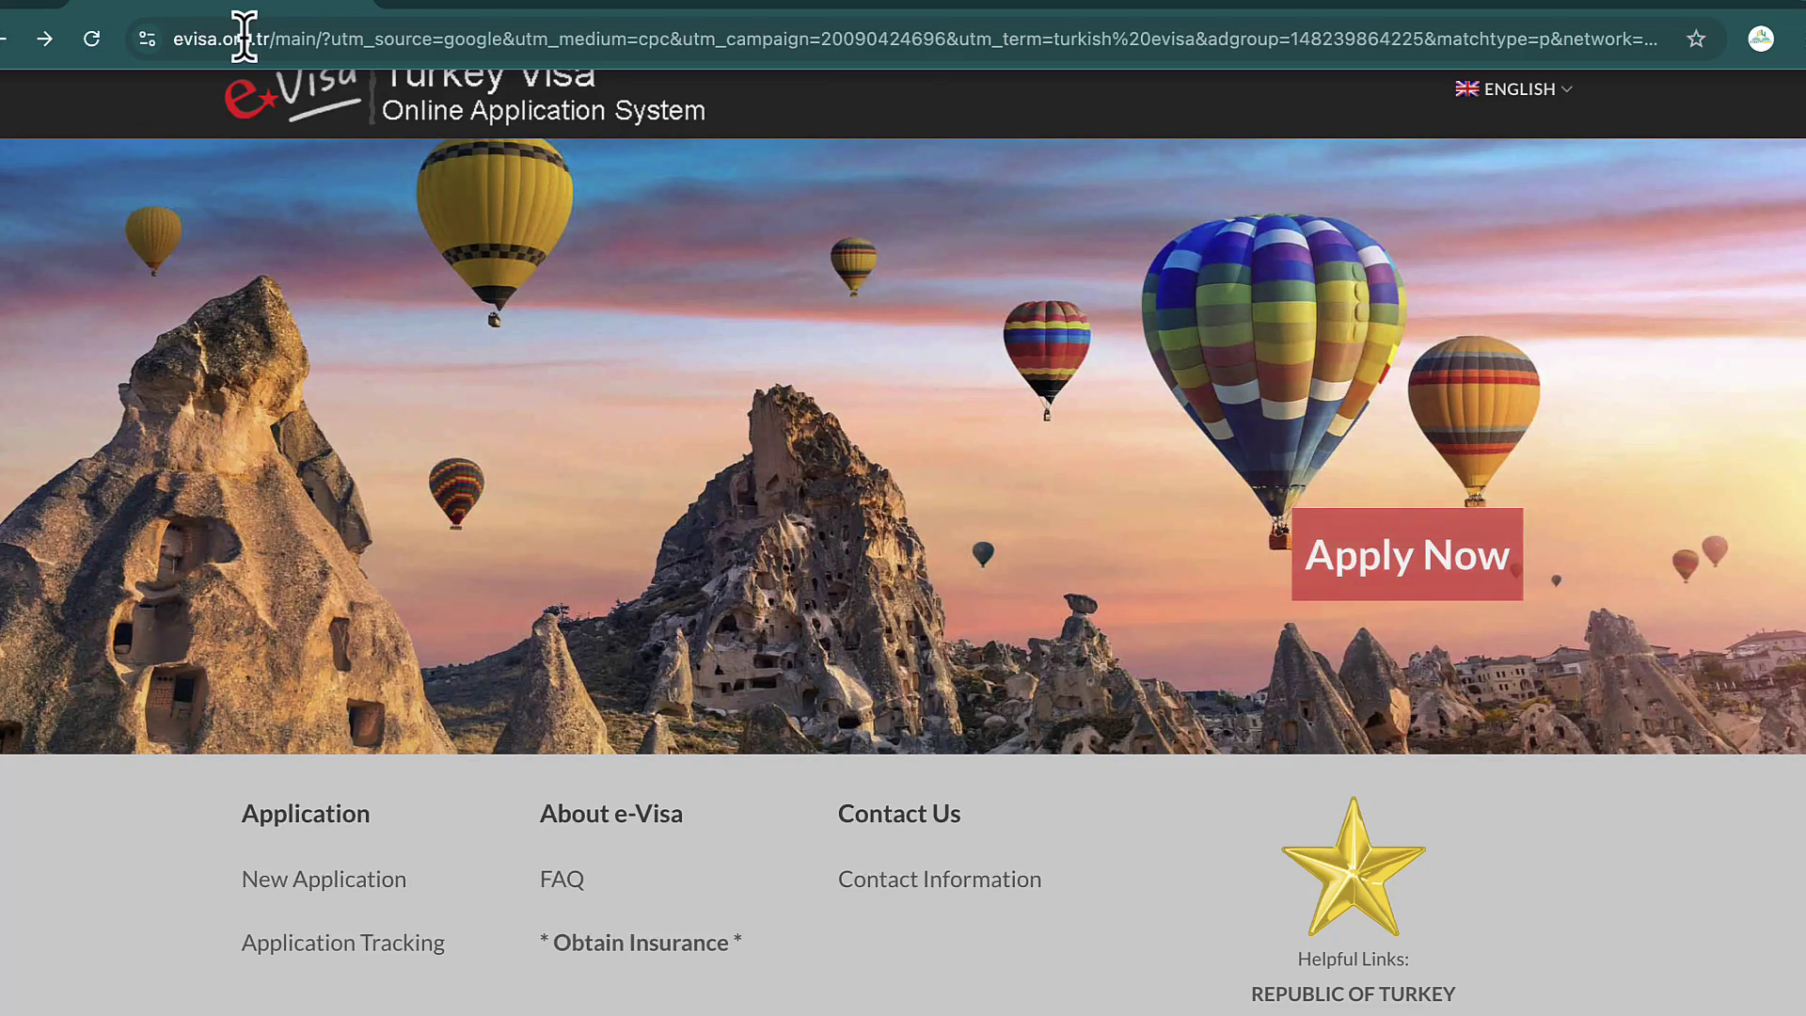
Look over the Turkey Visa home page down to its footer links and go back through the previously opened pages
scroll(219, 289, down, 5)
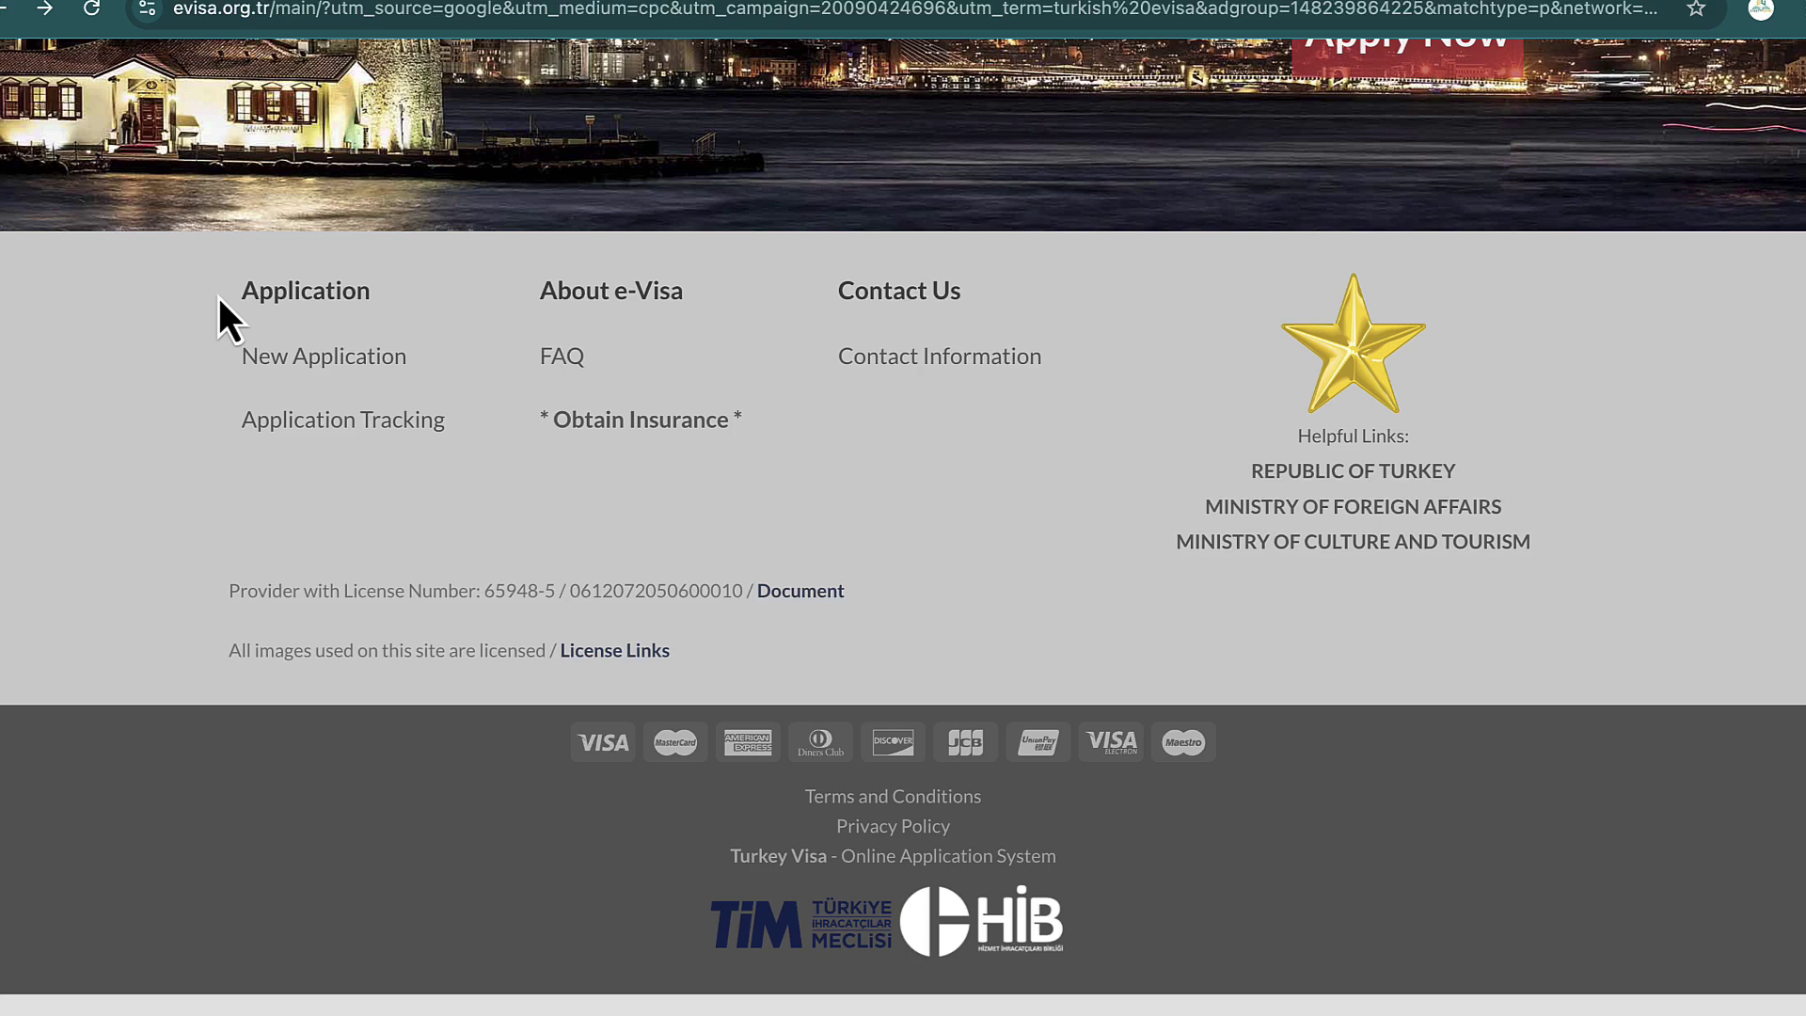
scroll(218, 295, up, 5)
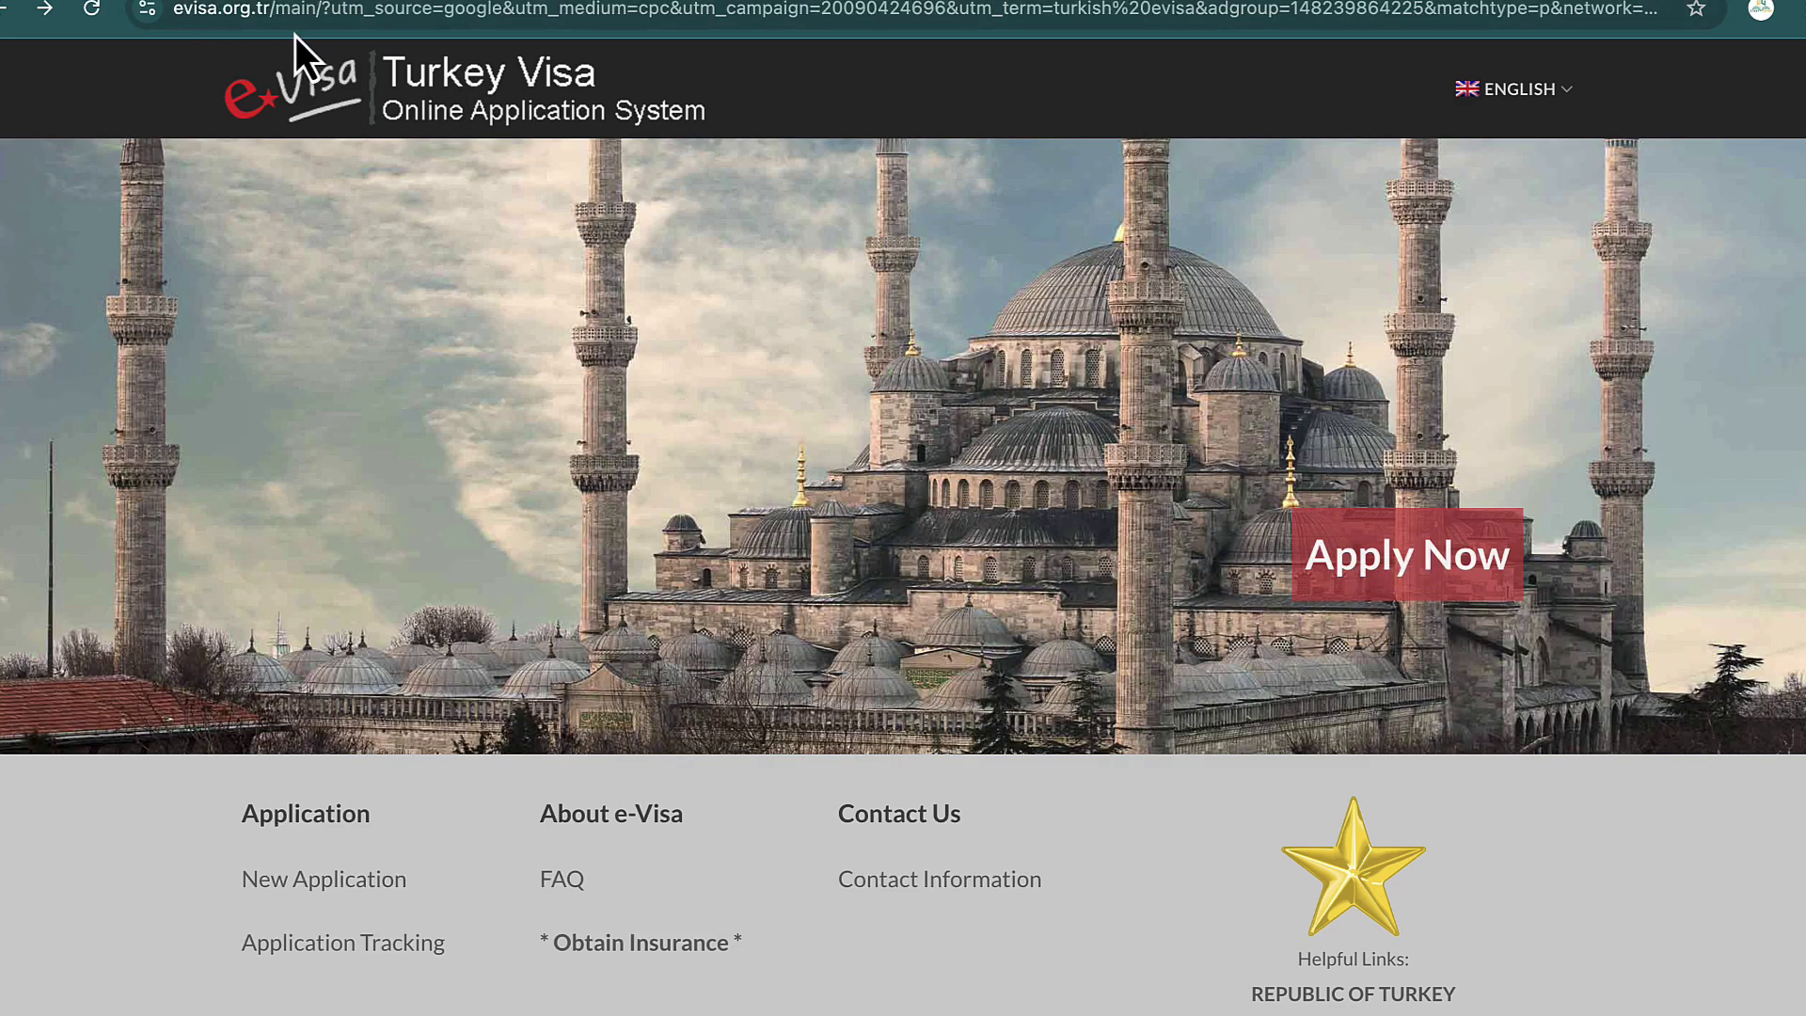
click(8, 11)
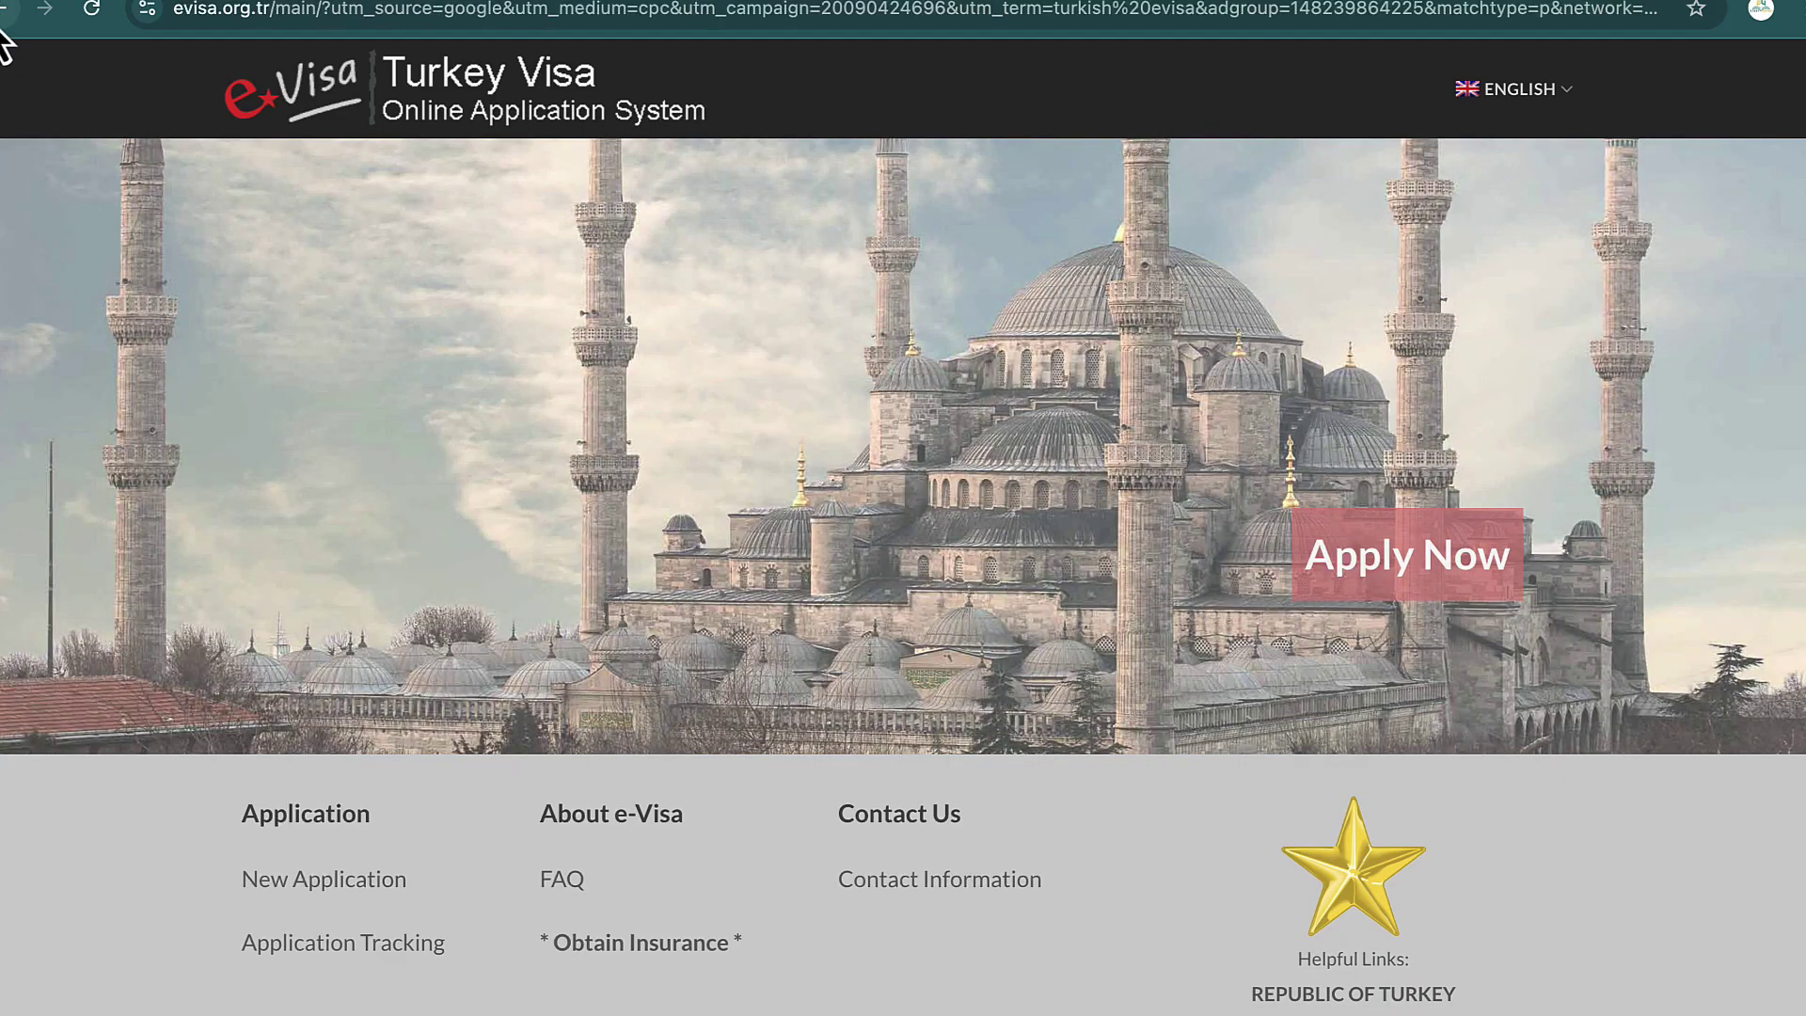
click(7, 11)
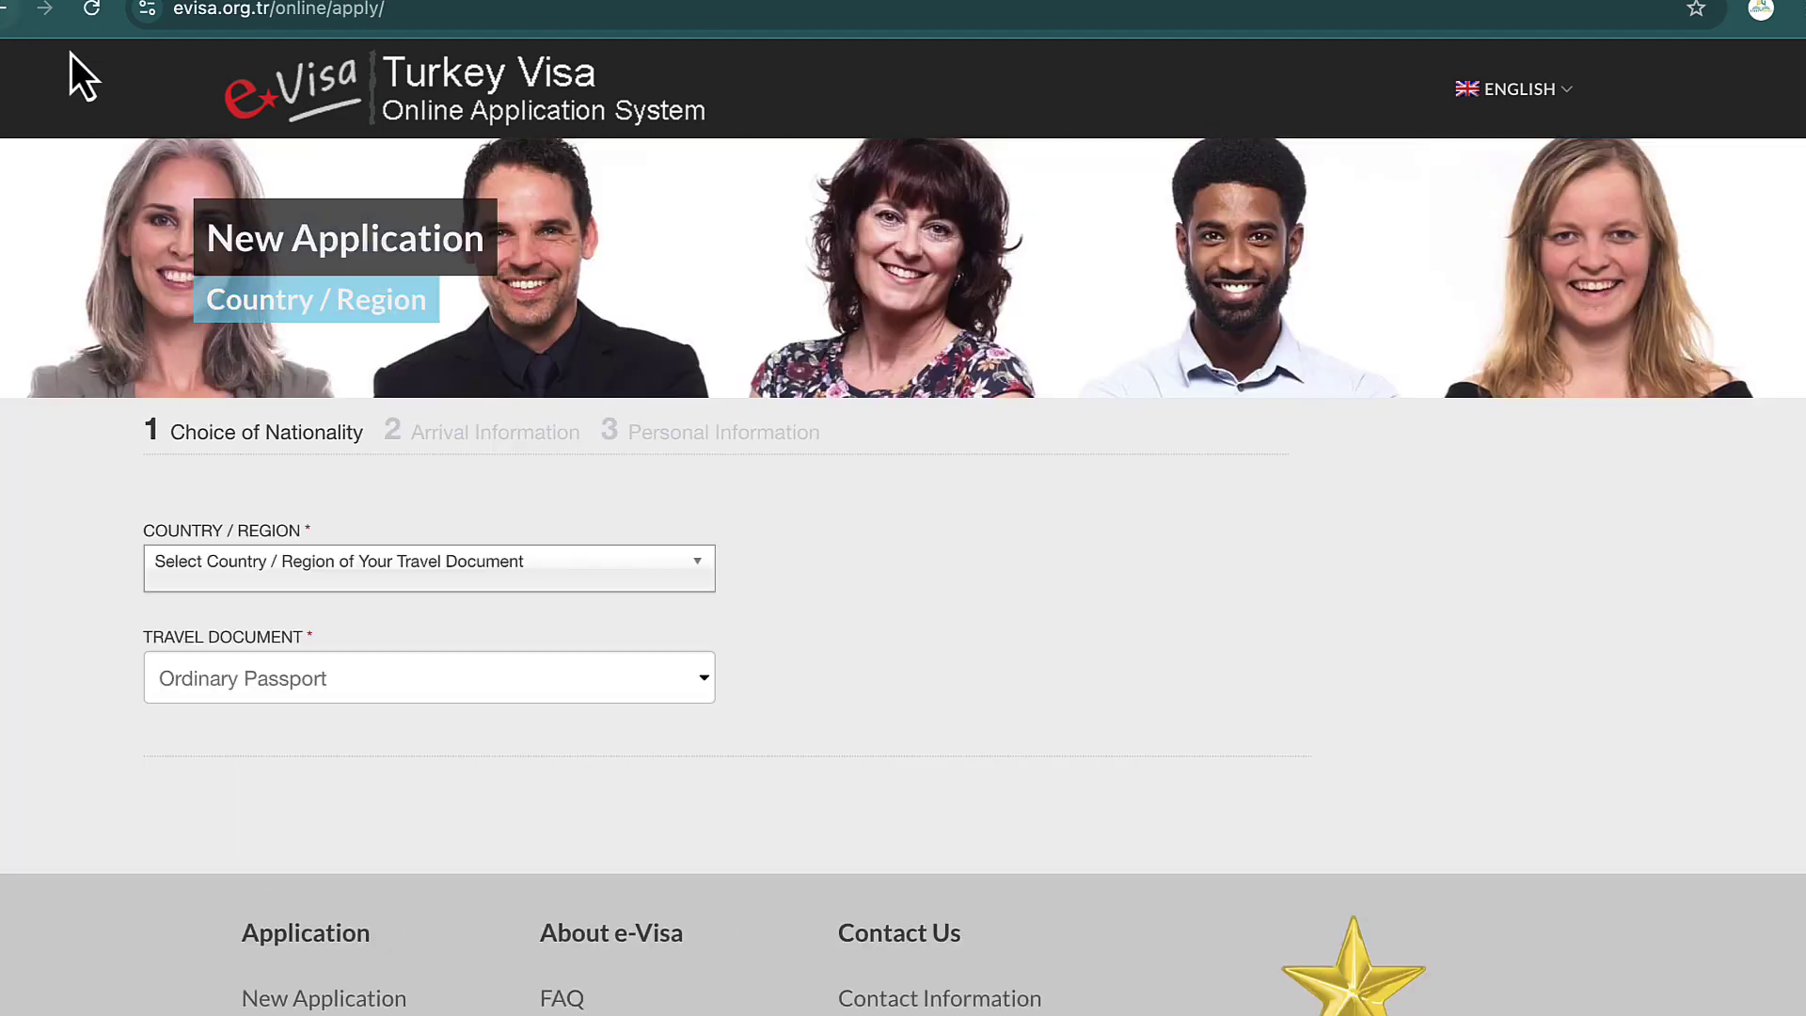
click(3, 27)
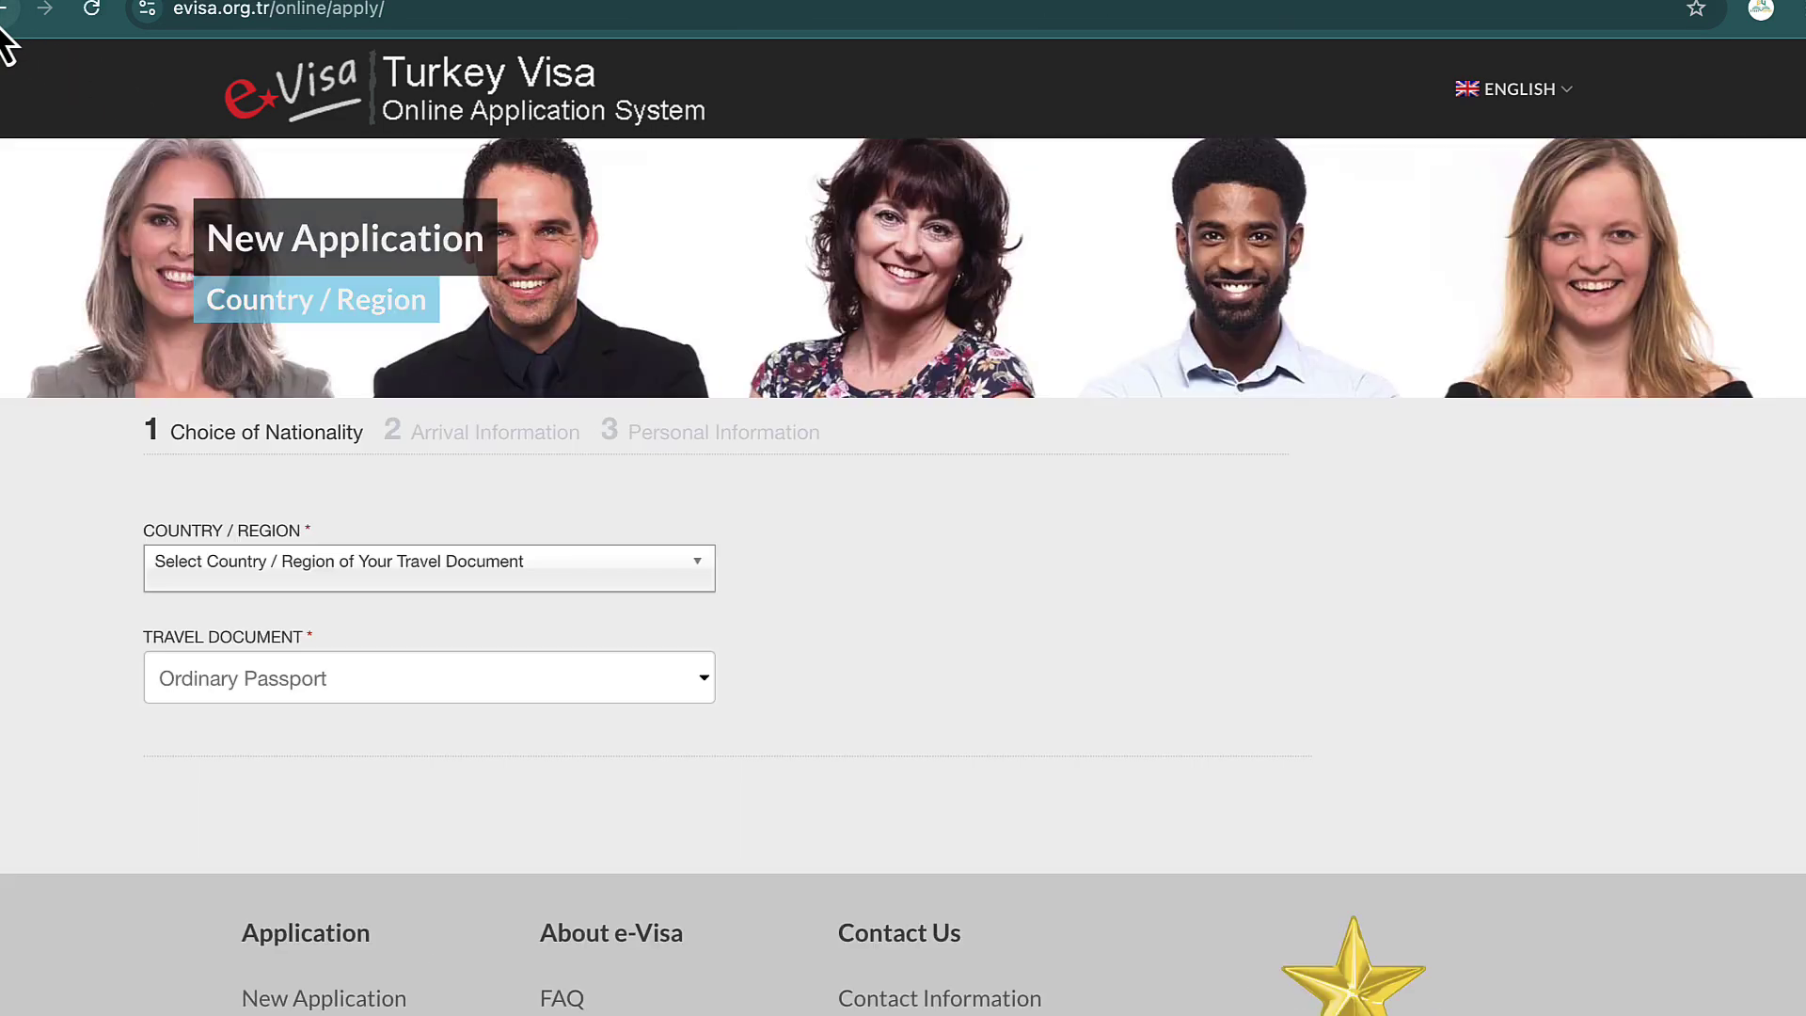
click(3, 26)
click(4, 37)
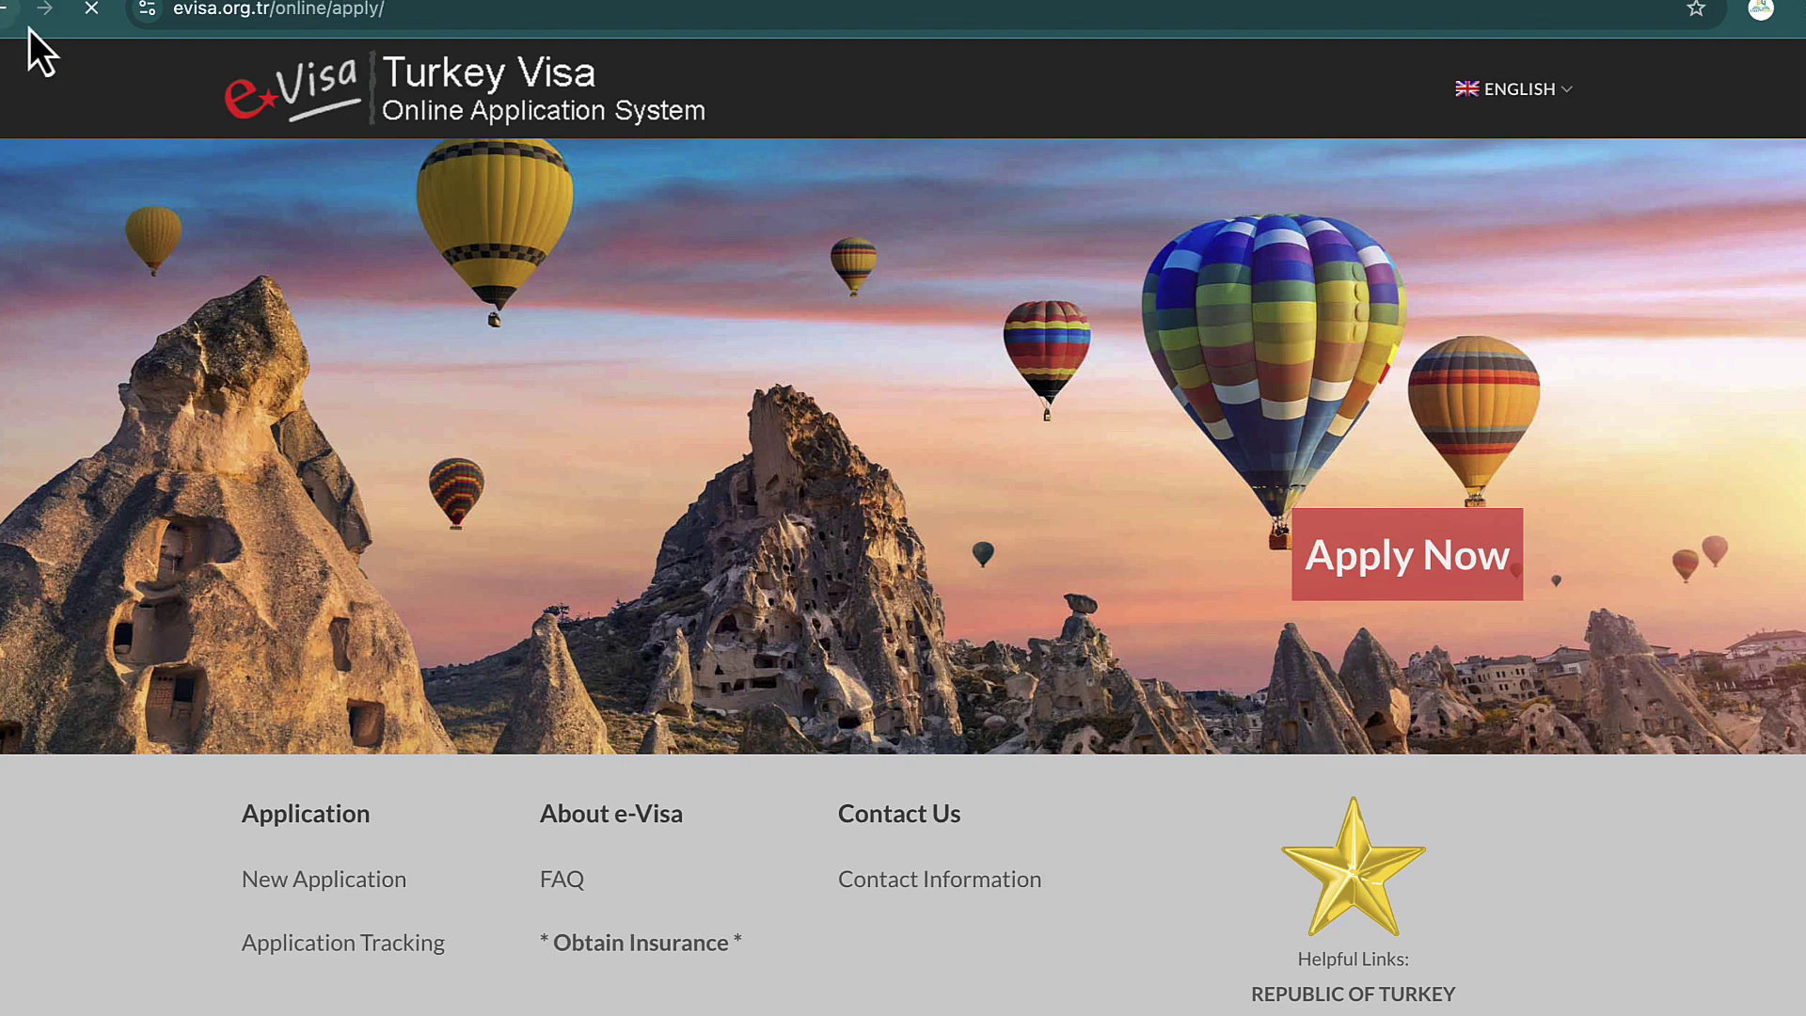
Search Google for "turkish evisa" in a new tab and open the sponsored evisa.org.tr result
click(405, 6)
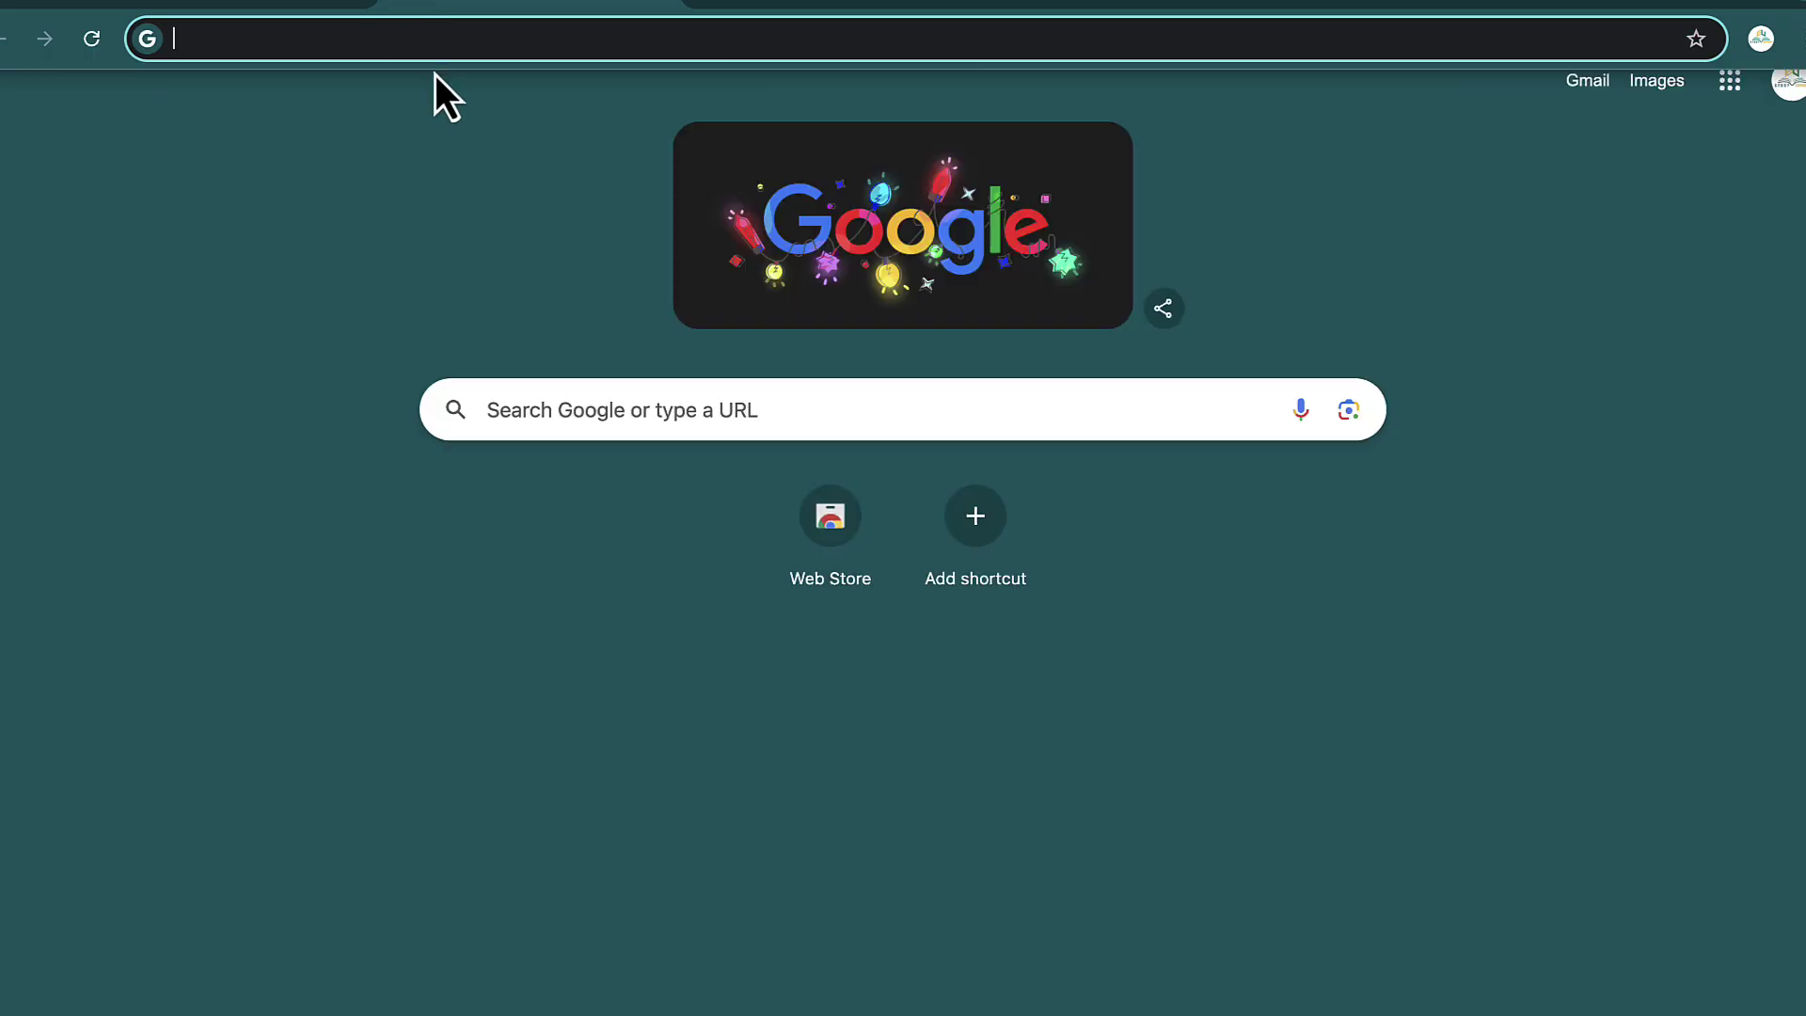
text(tu)
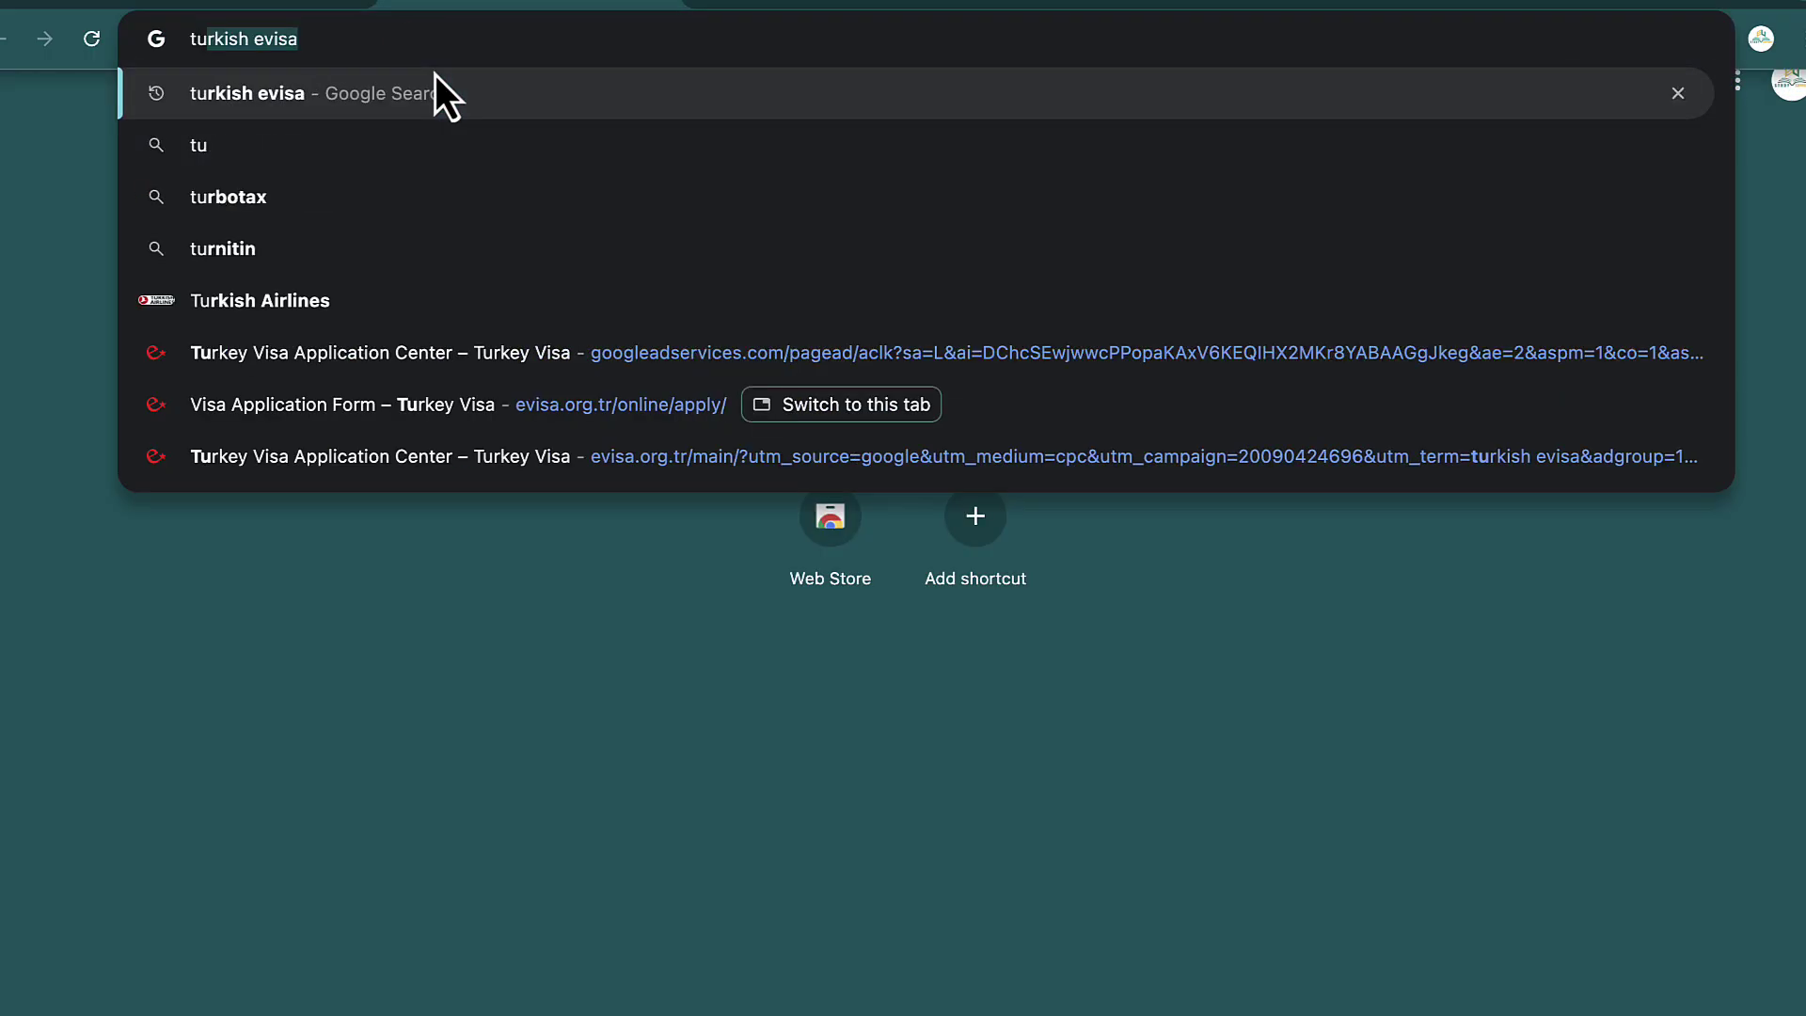
key(Return)
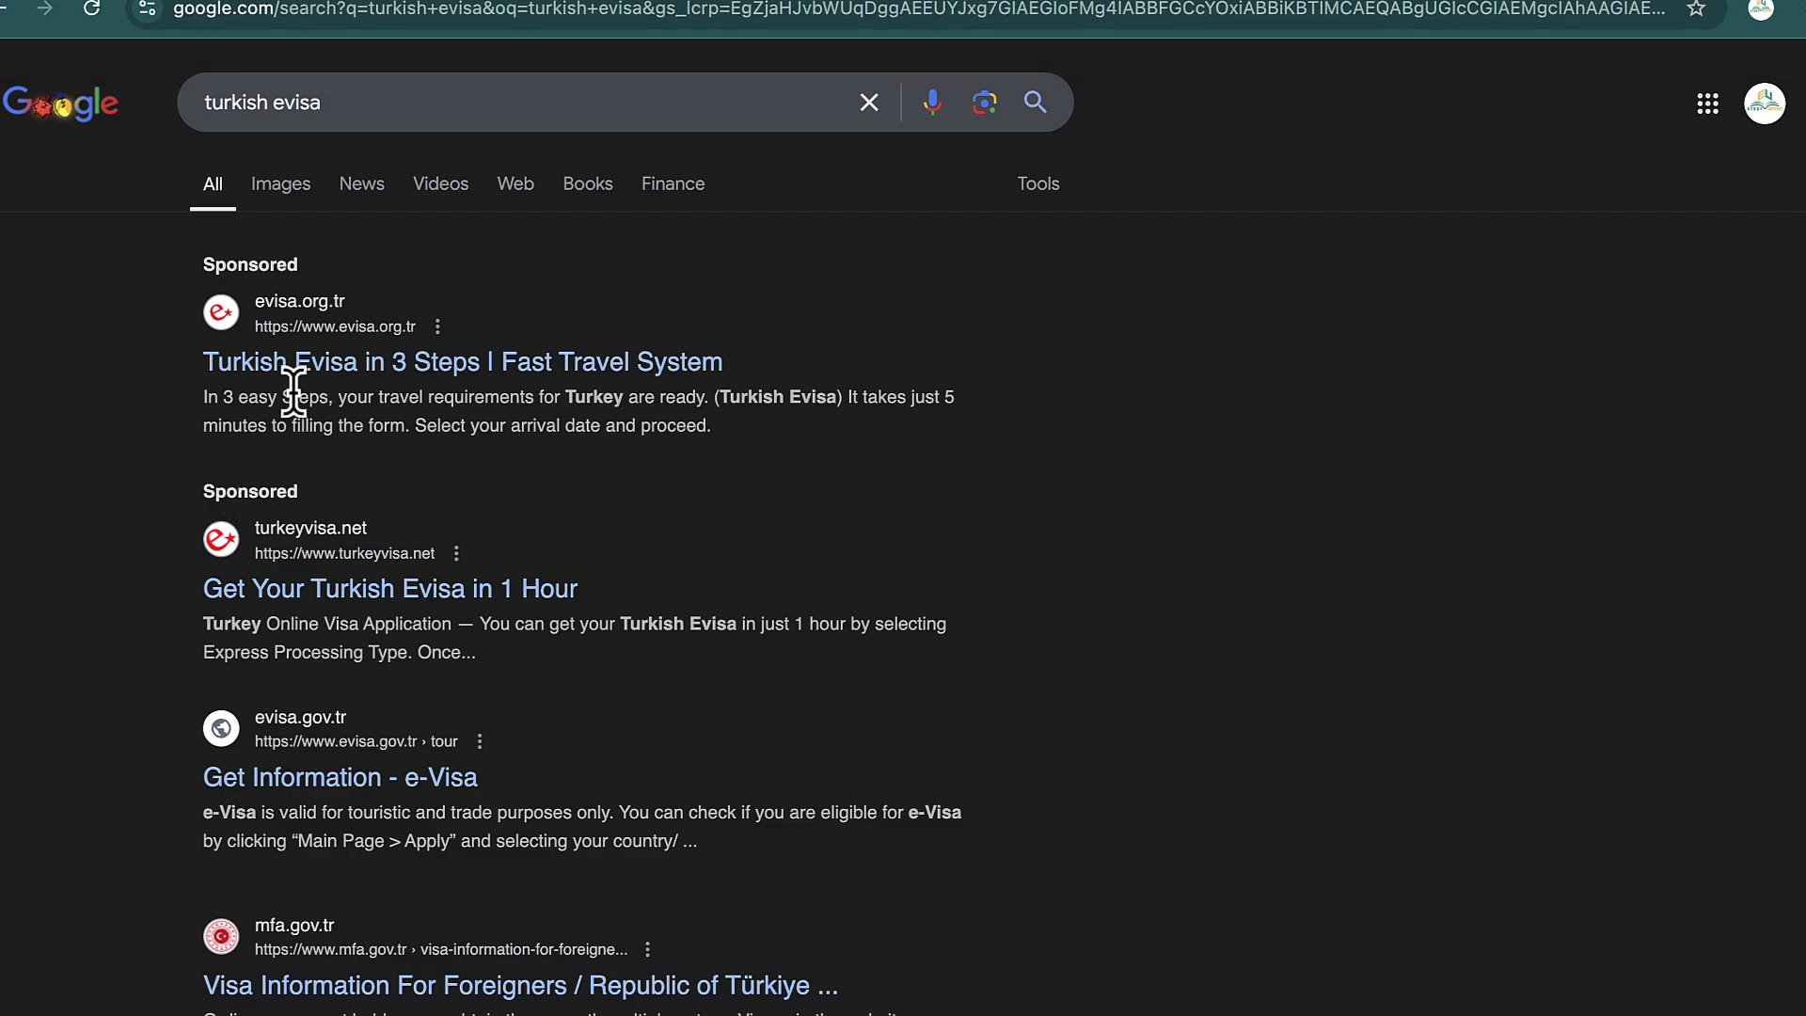
click(307, 386)
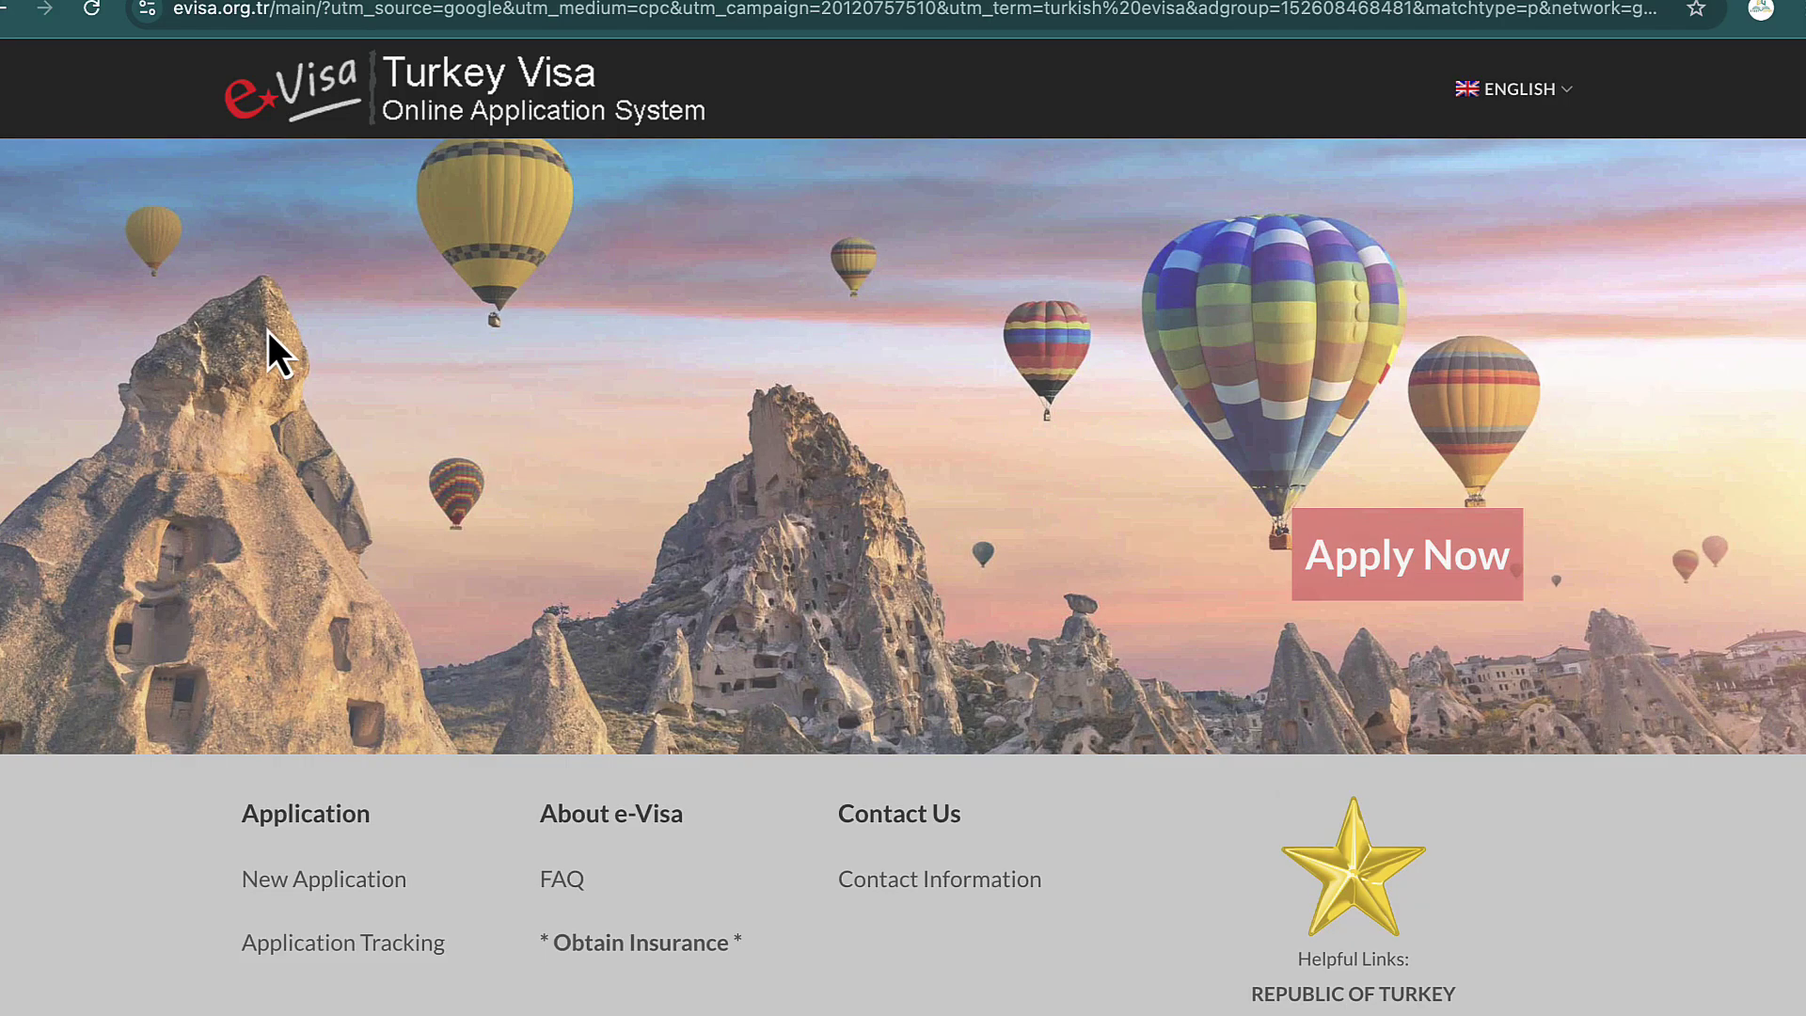
click(5, 9)
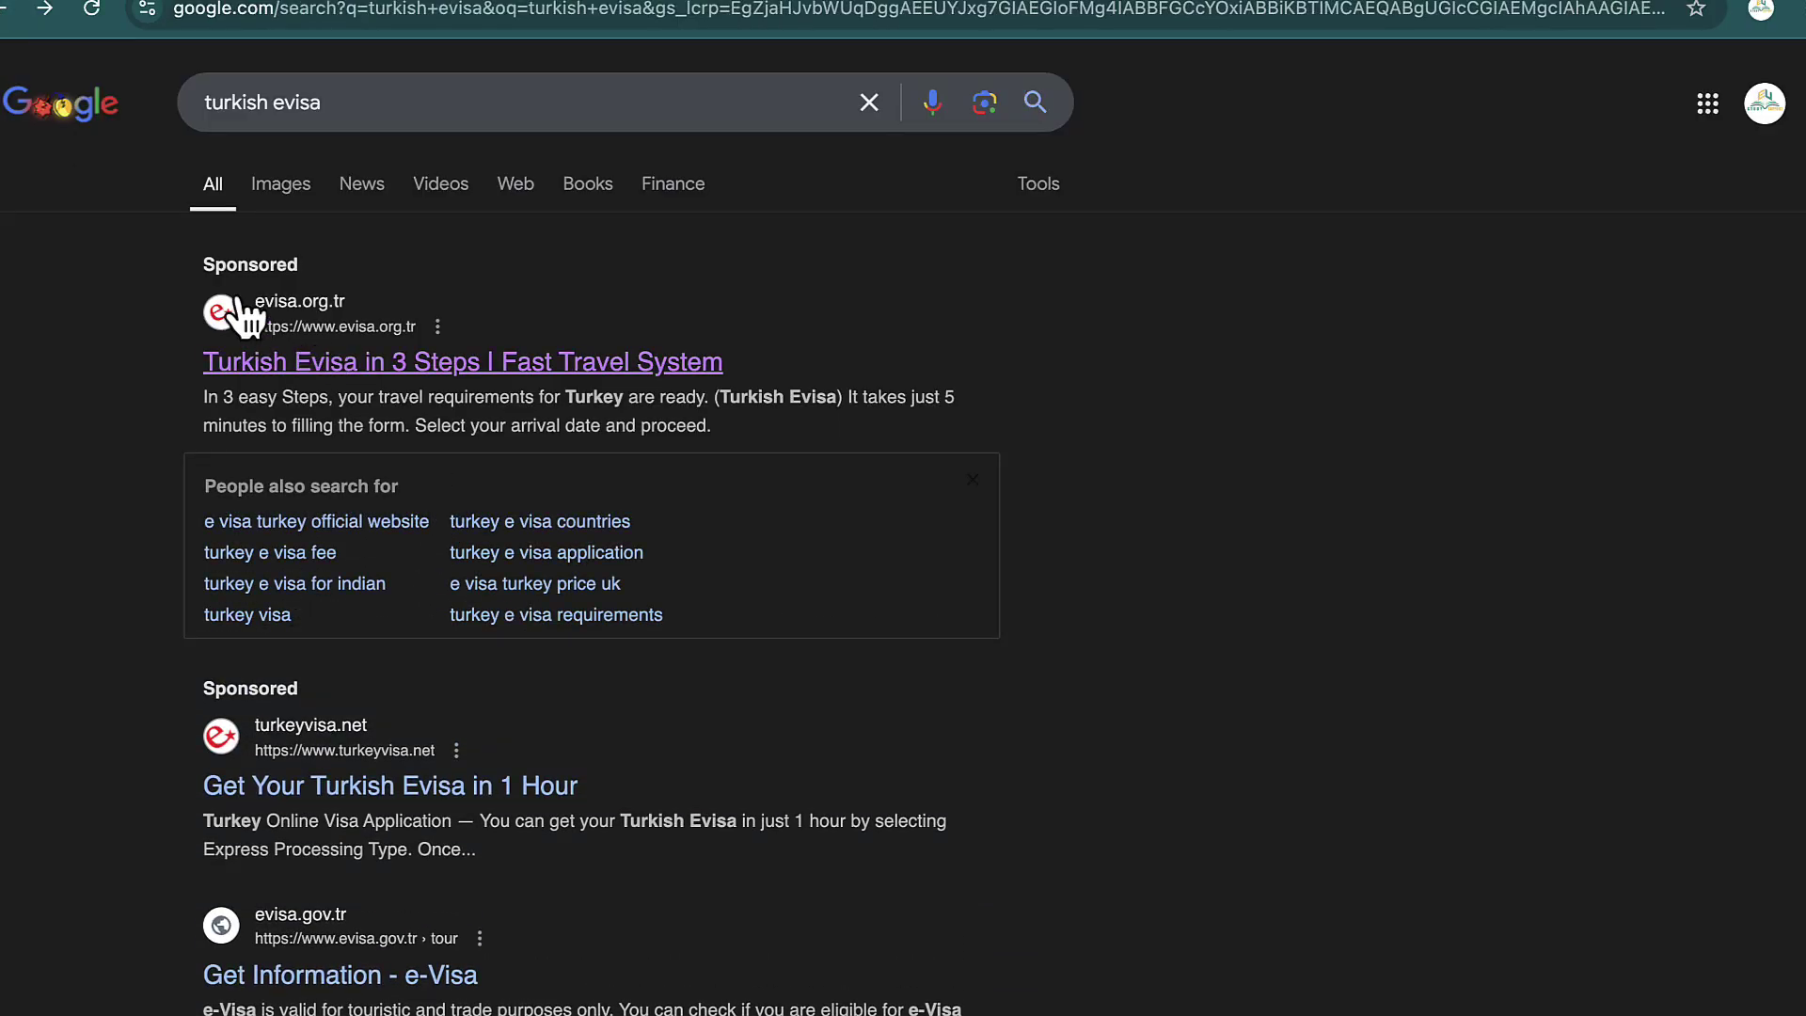
click(299, 362)
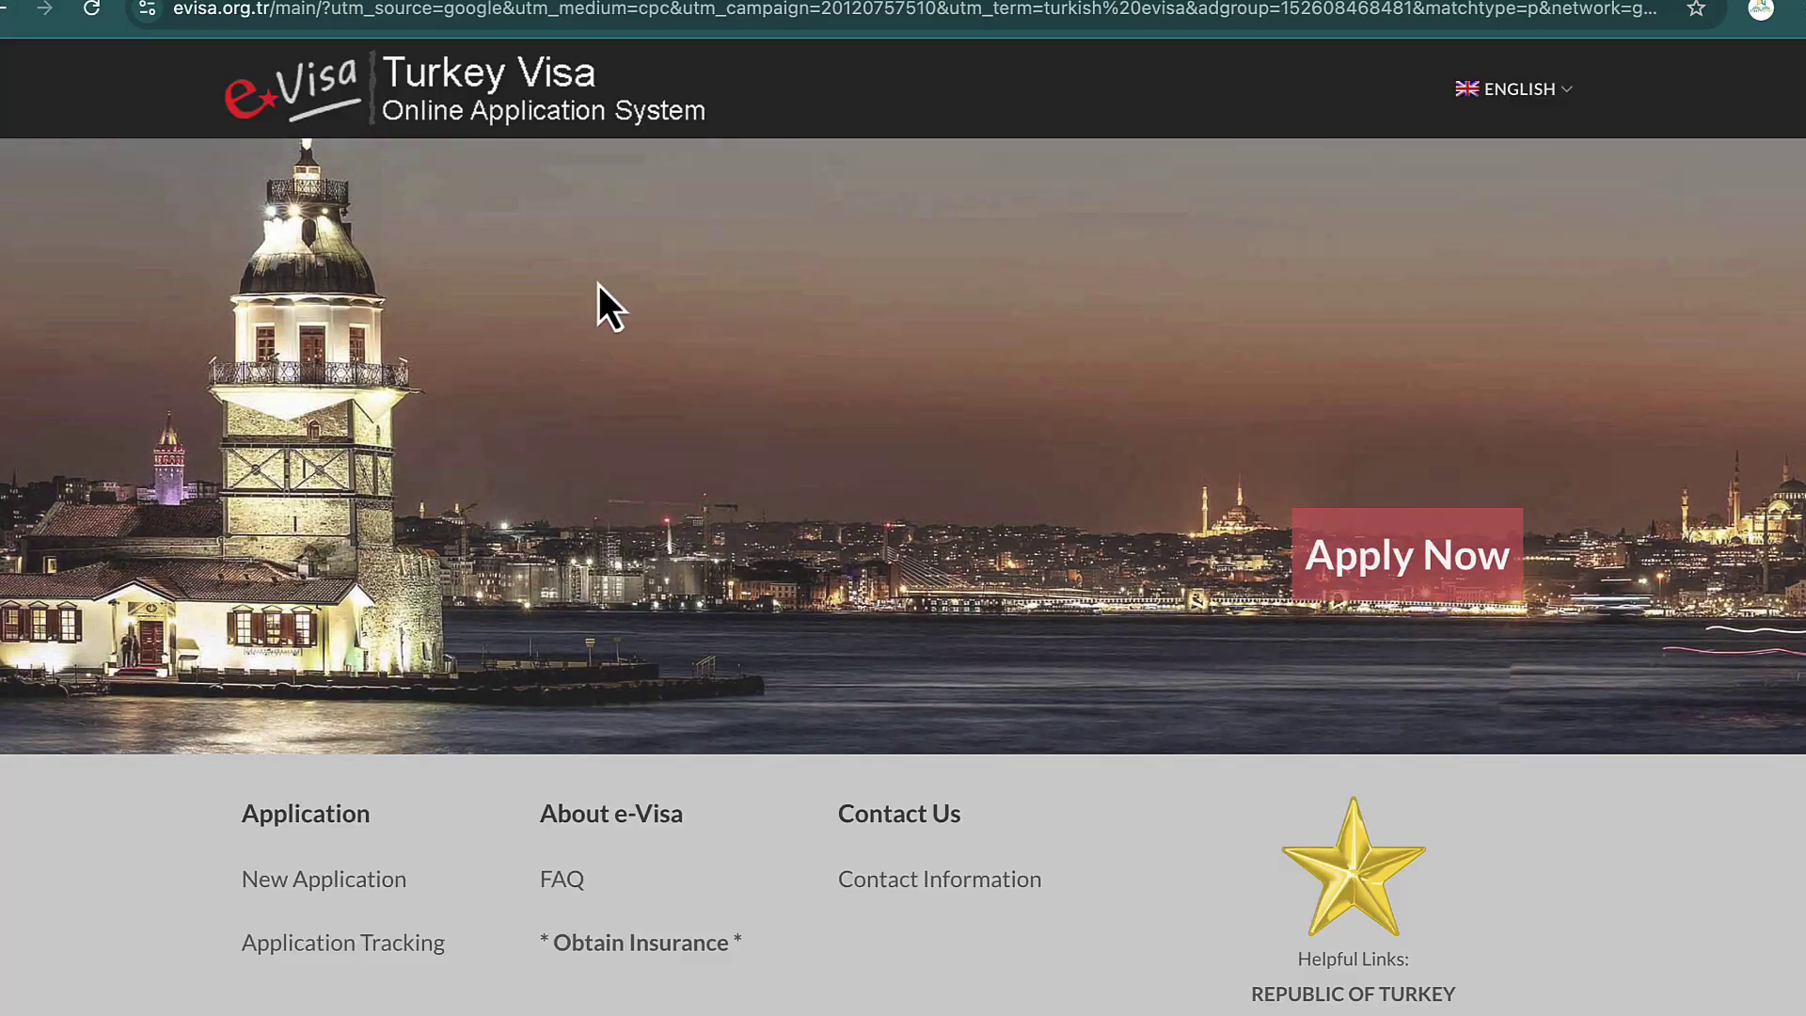
Start a new visa application from the Turkey Visa home page
click(1407, 555)
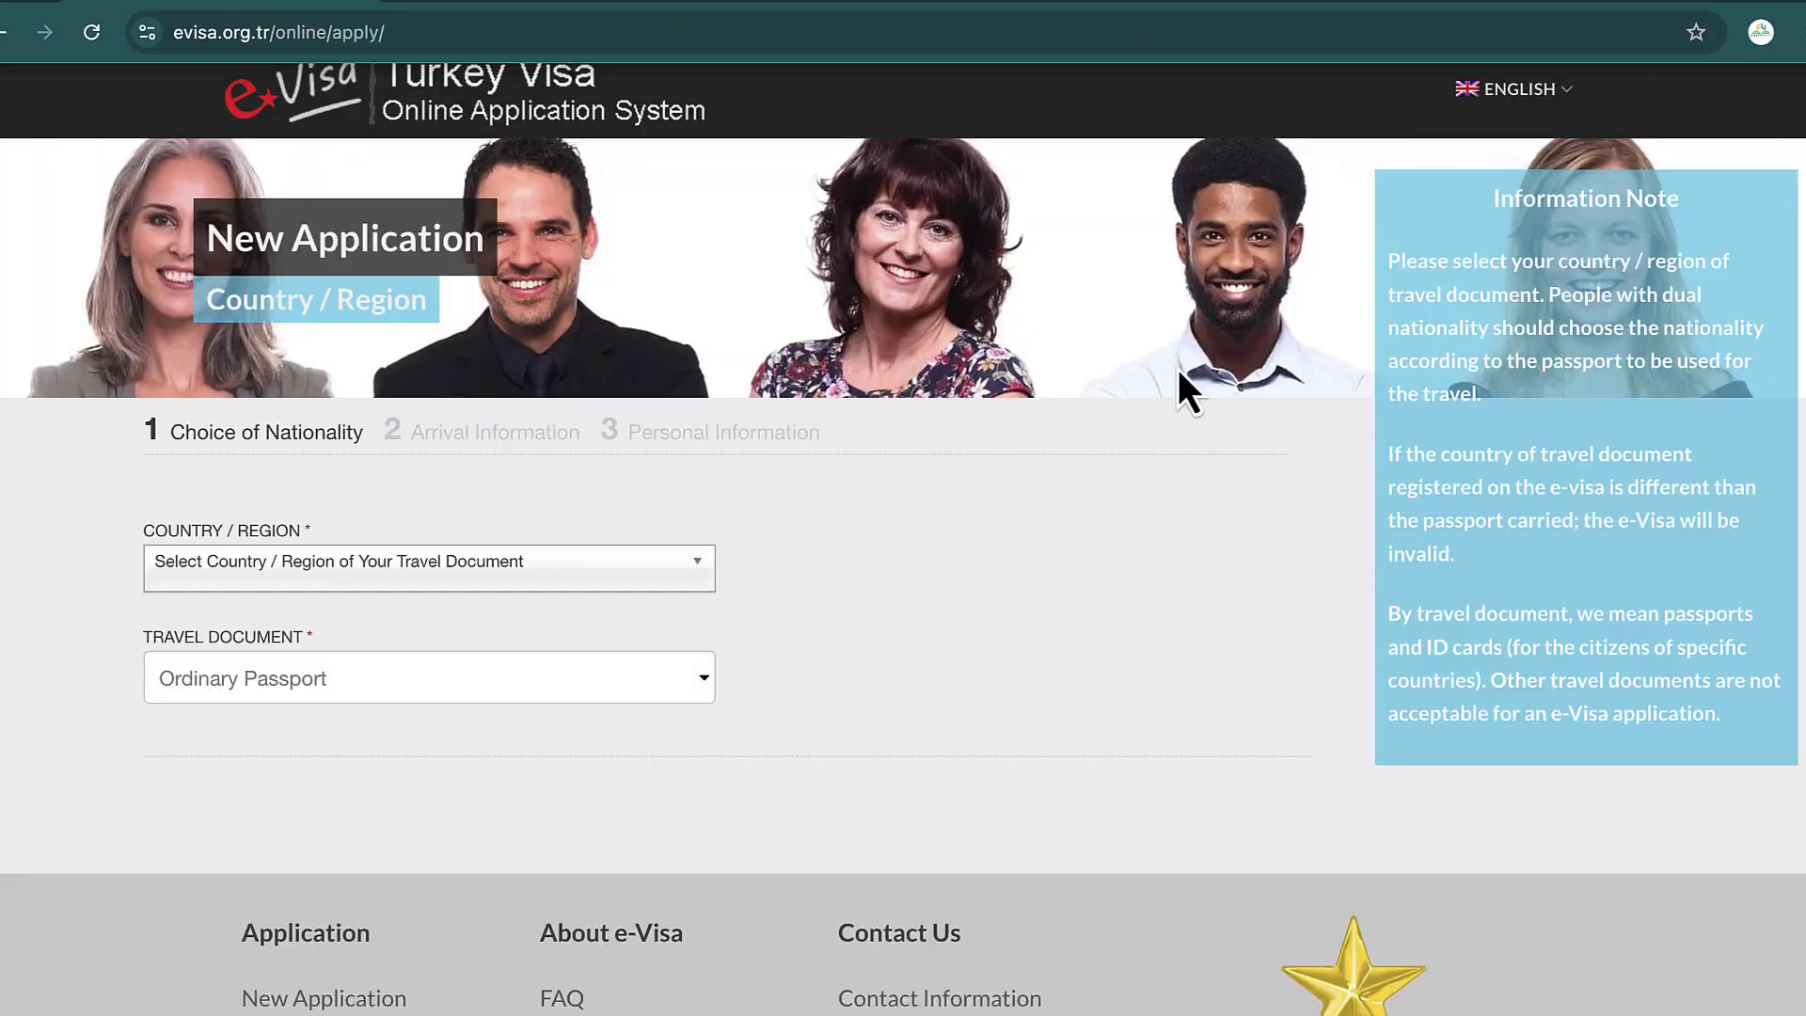
click(8, 12)
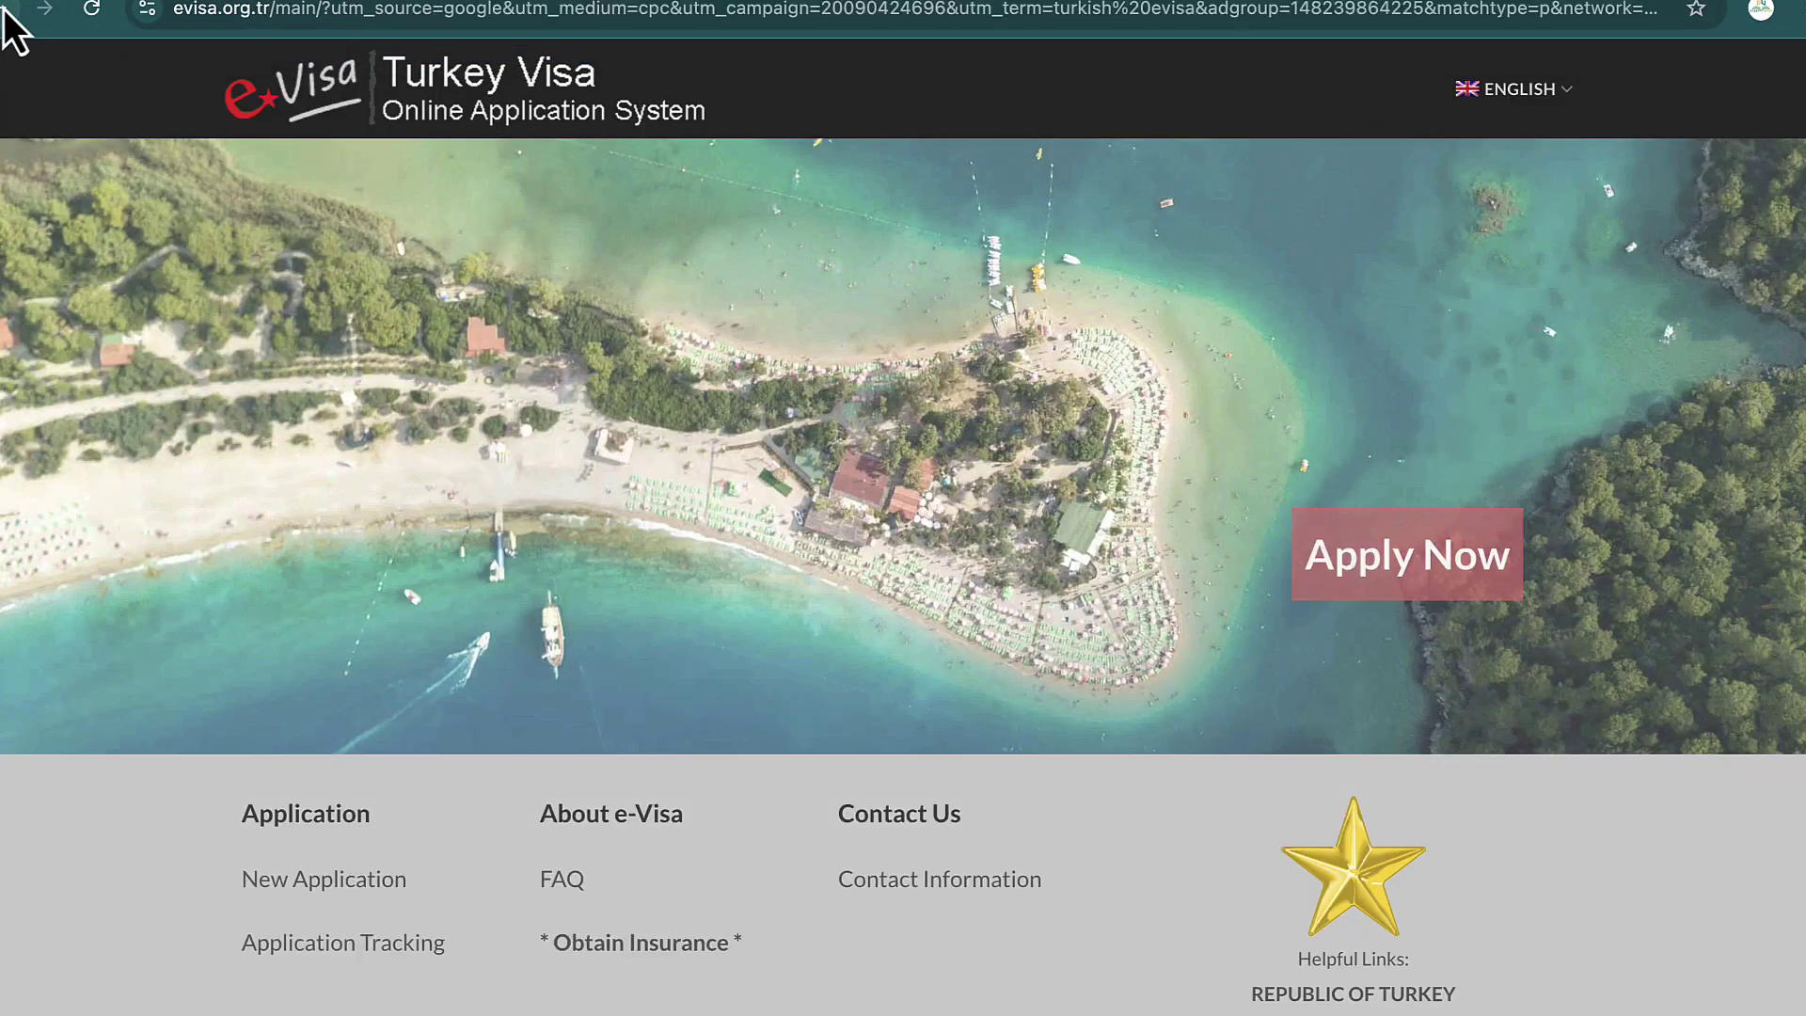
click(1308, 564)
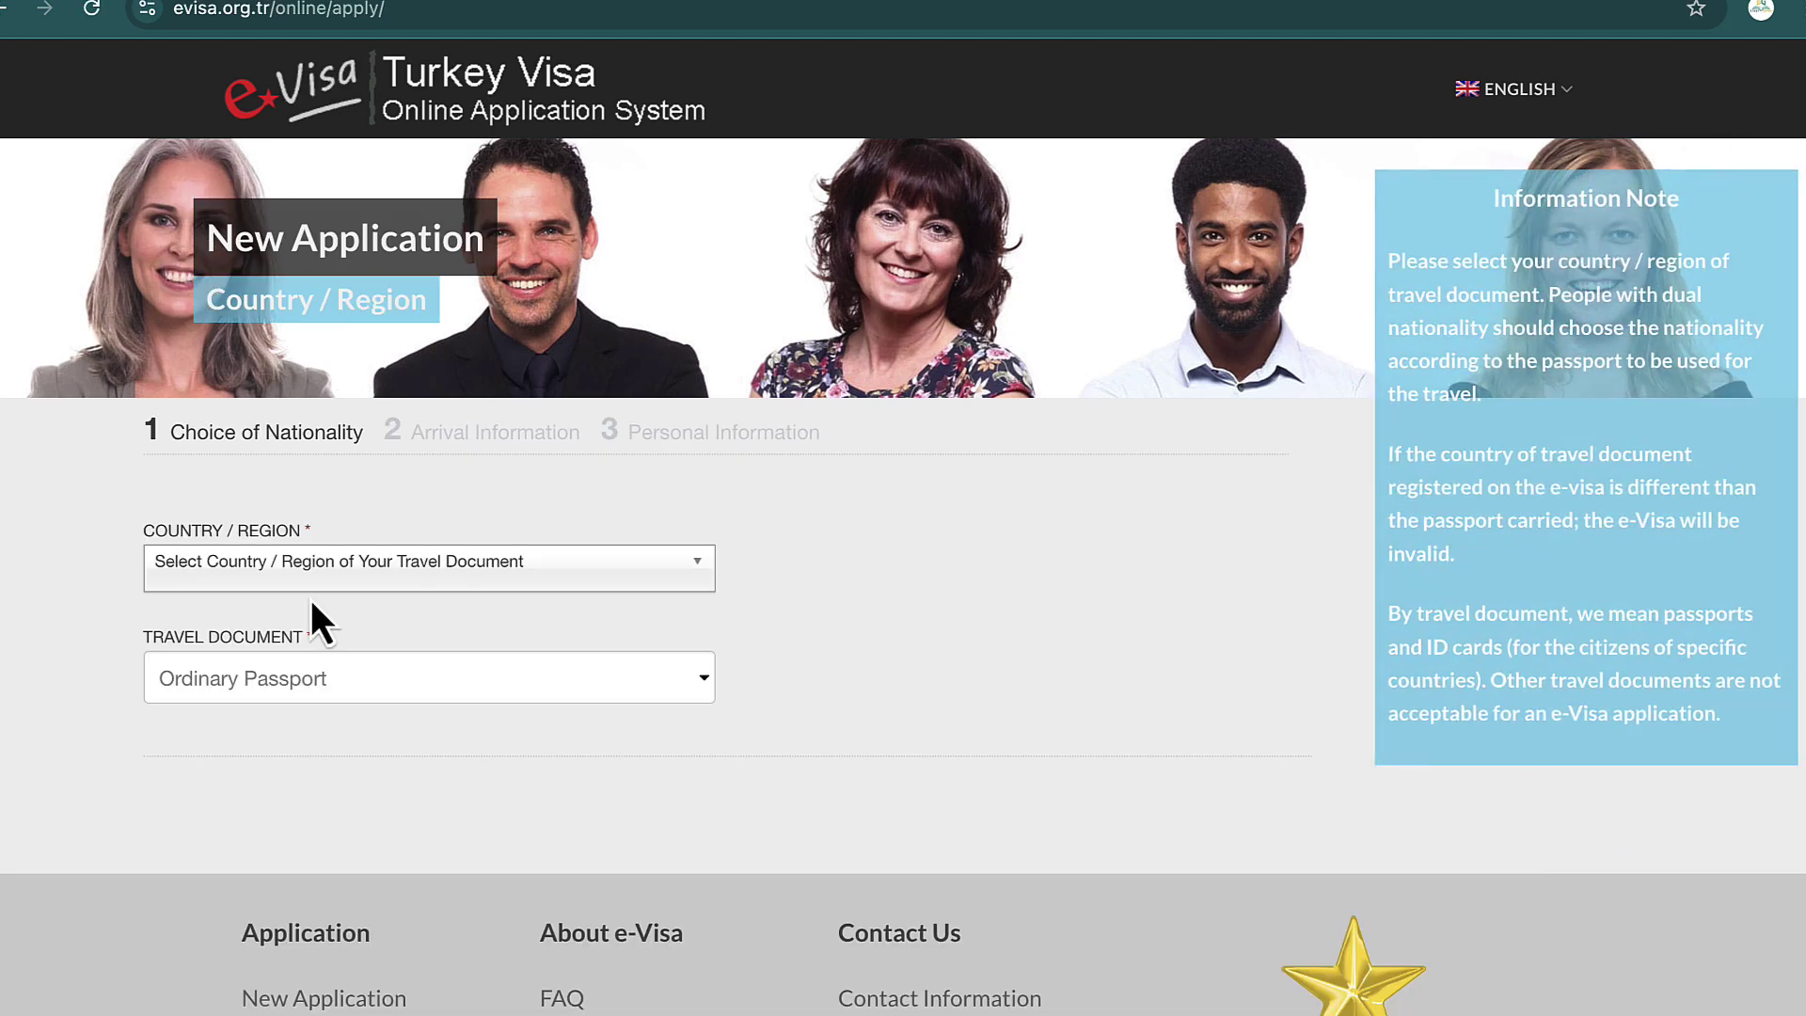
Select Bangladesh (BGD) as the country/region of the travel document
click(315, 582)
scroll(348, 752, down, 5)
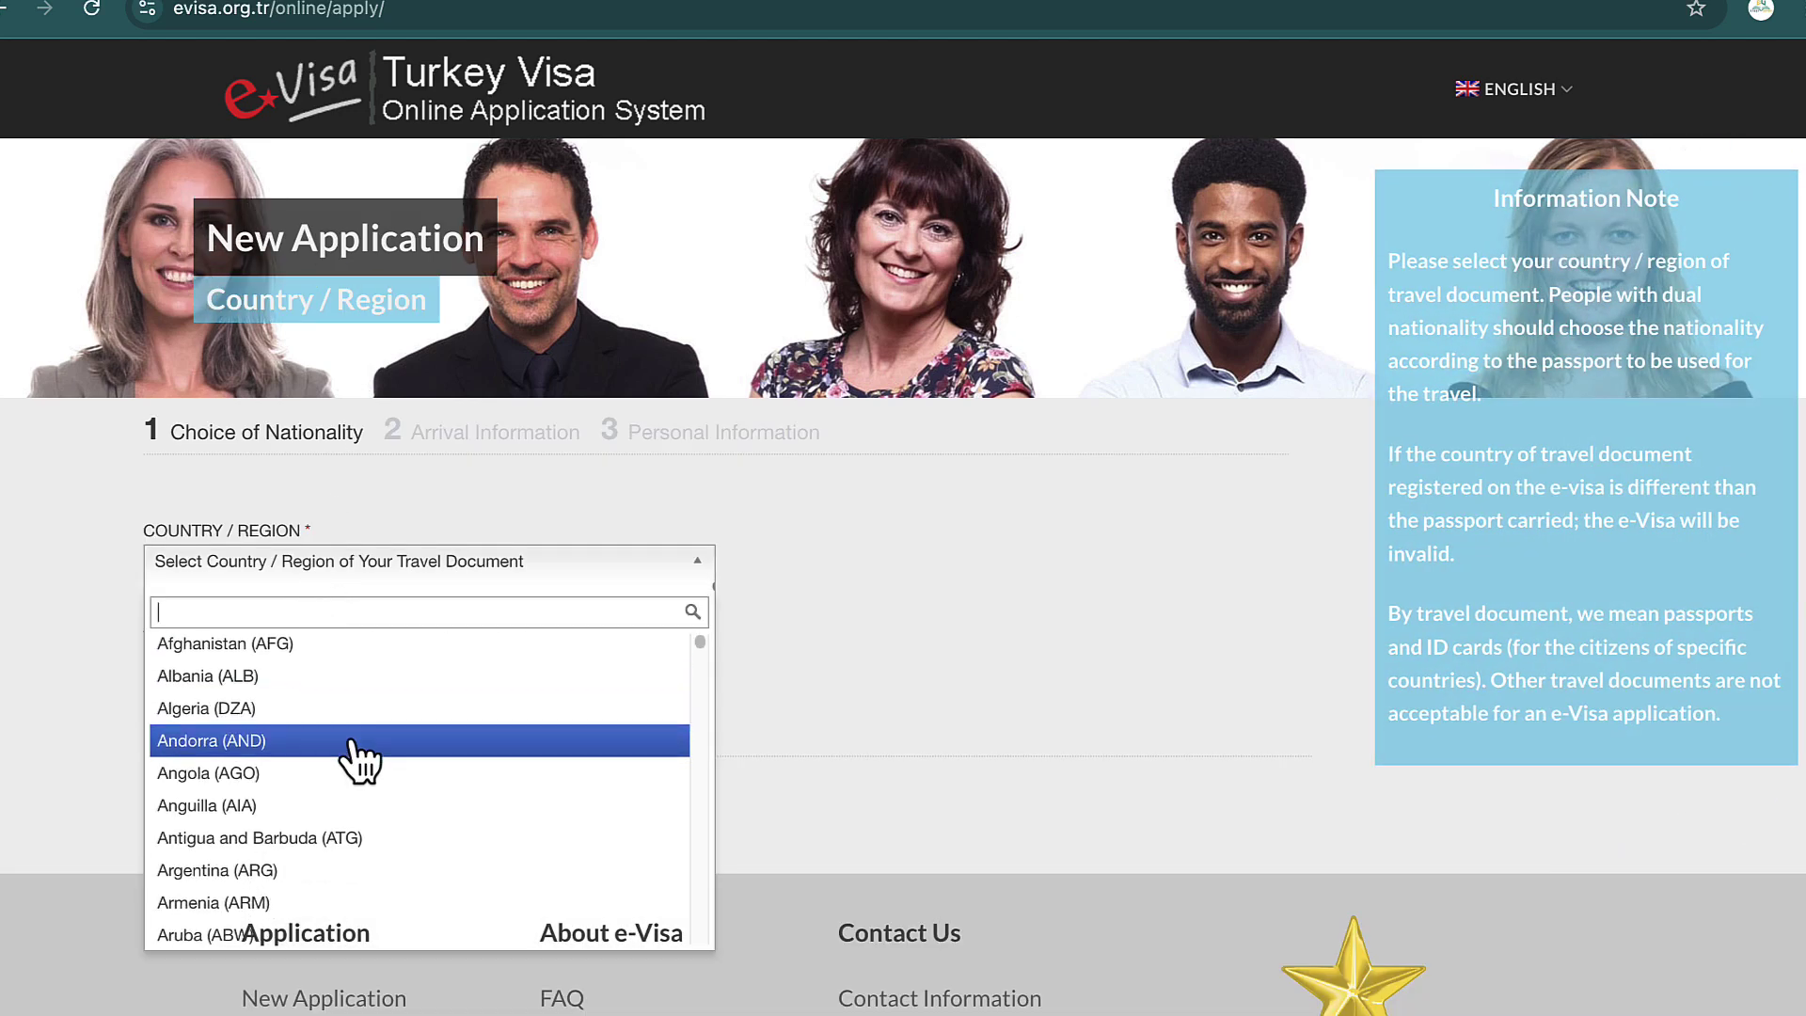
scroll(361, 760, down, 5)
scroll(348, 755, up, 1)
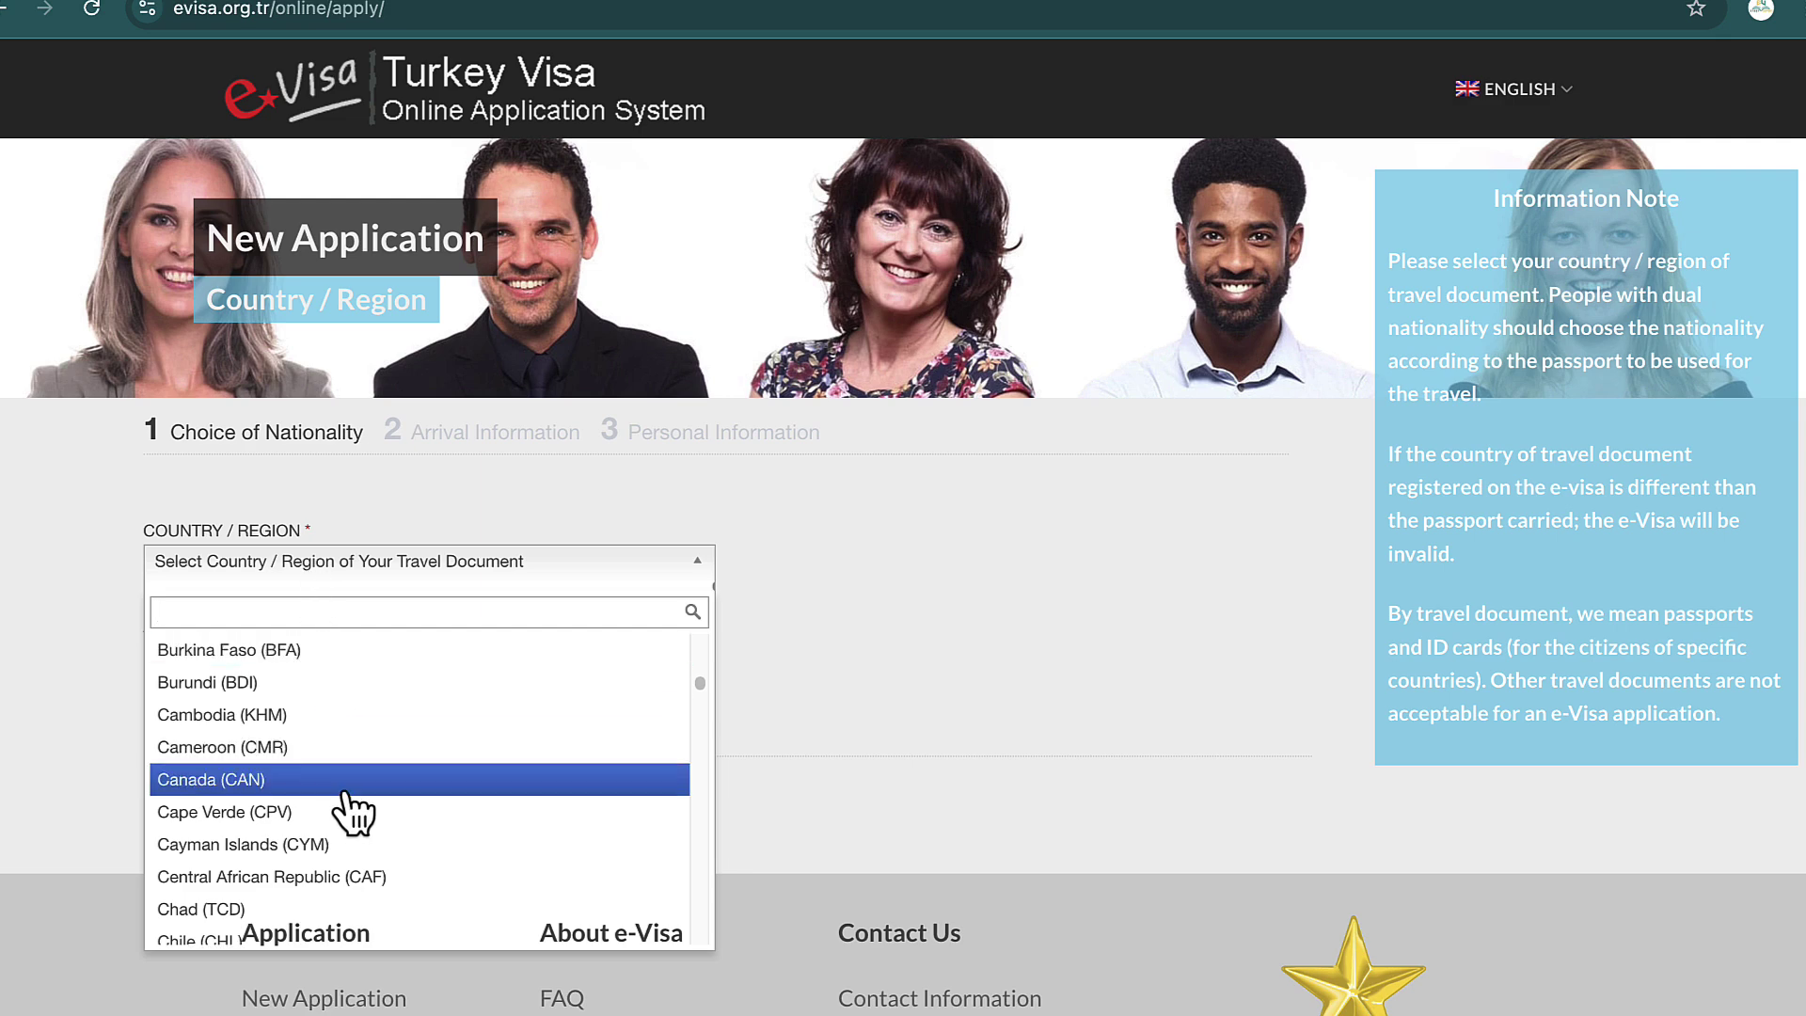
scroll(325, 797, up, 10)
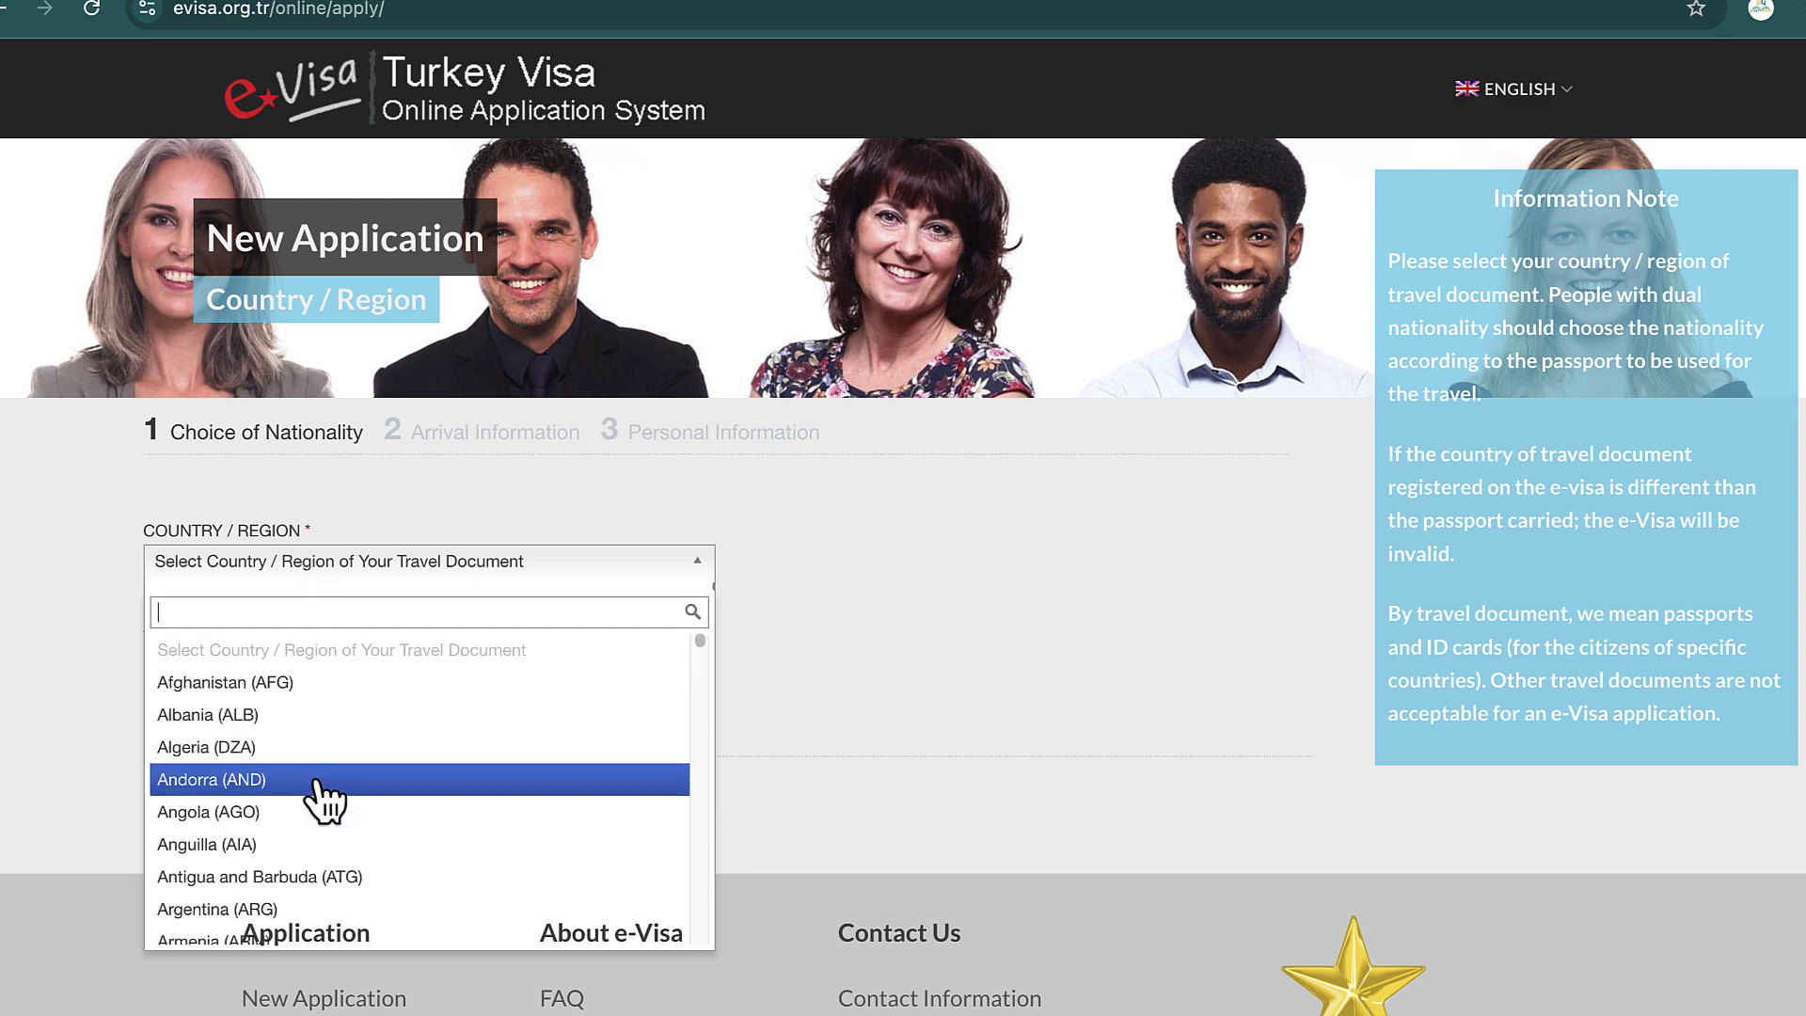
scroll(326, 802, down, 9)
scroll(323, 798, up, 1)
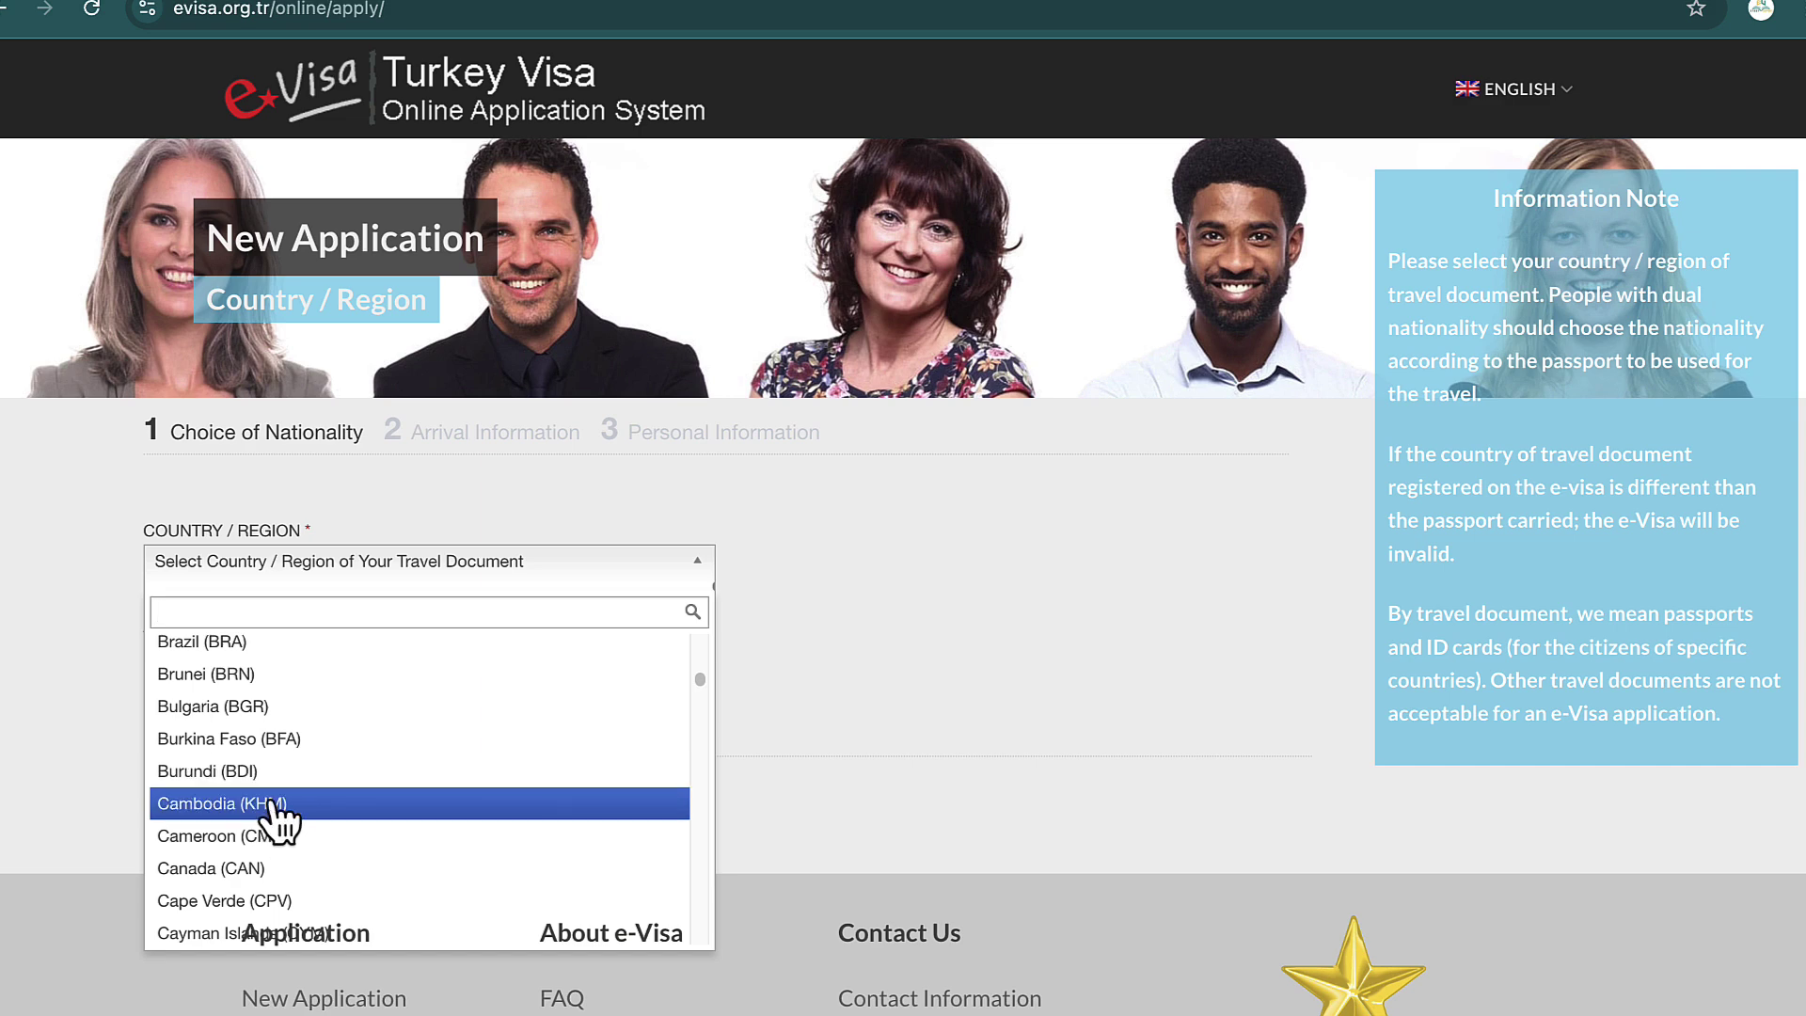
scroll(273, 790, up, 3)
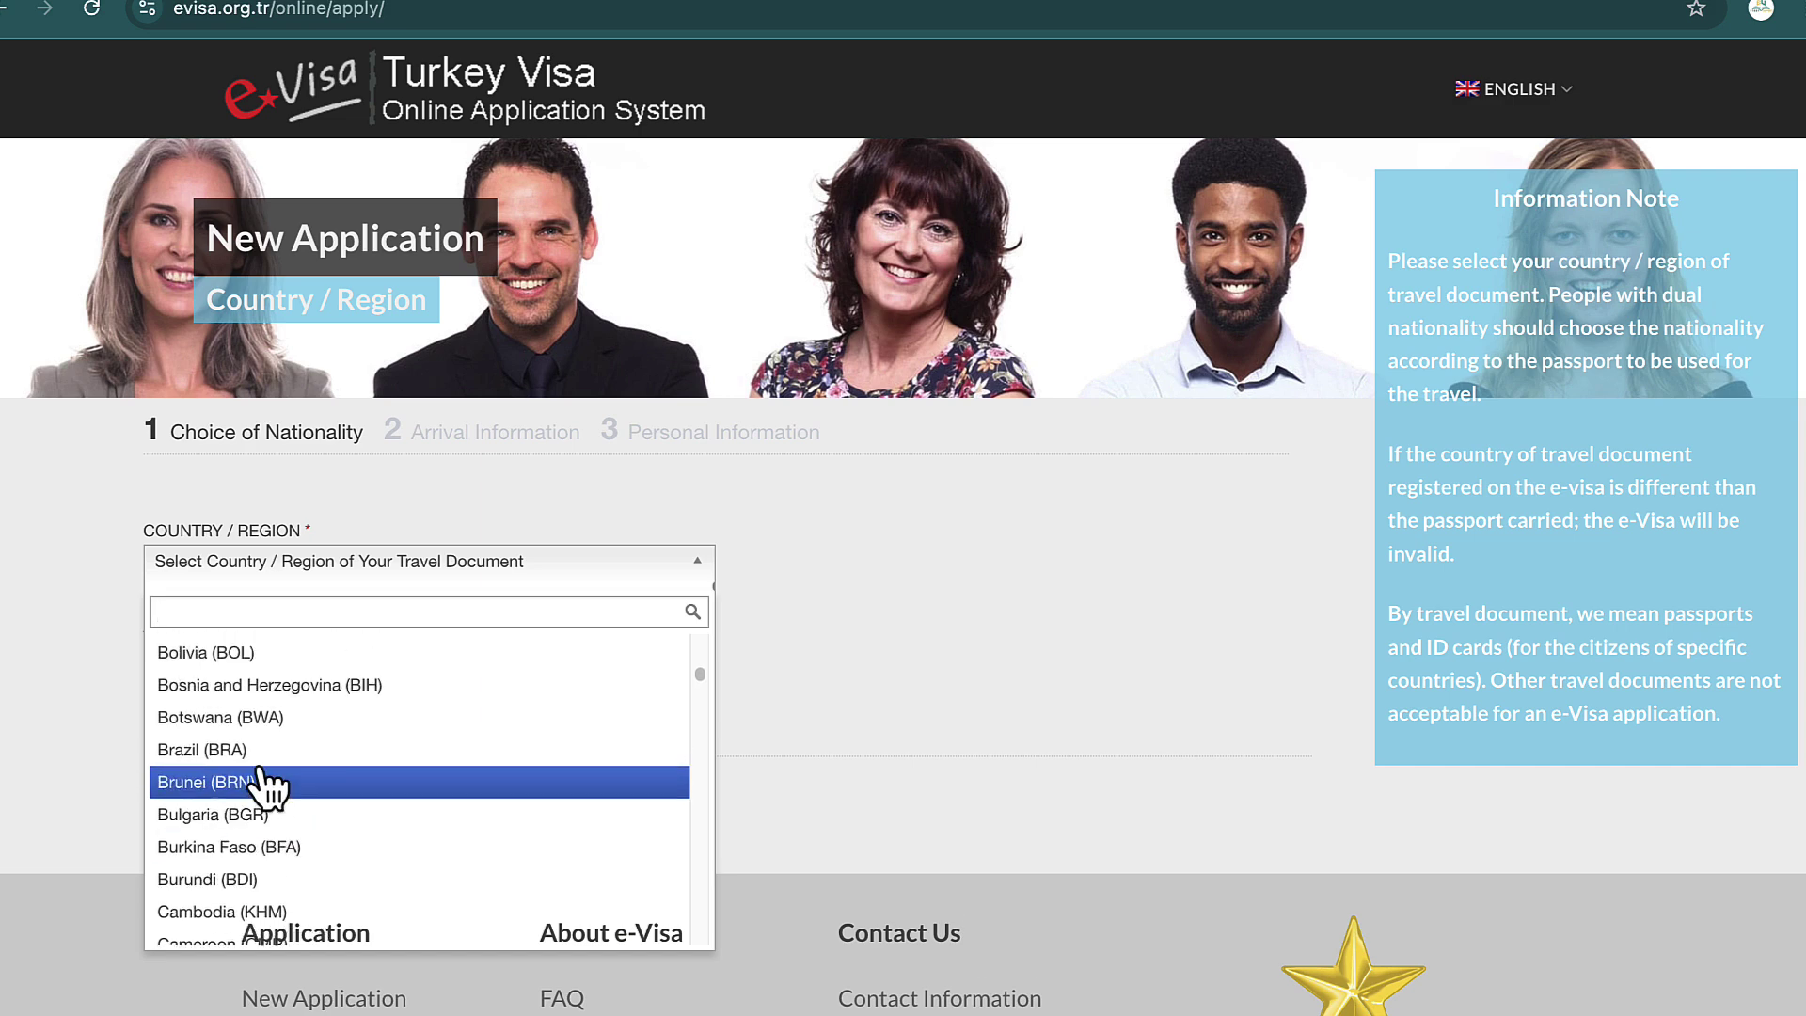
text(ban)
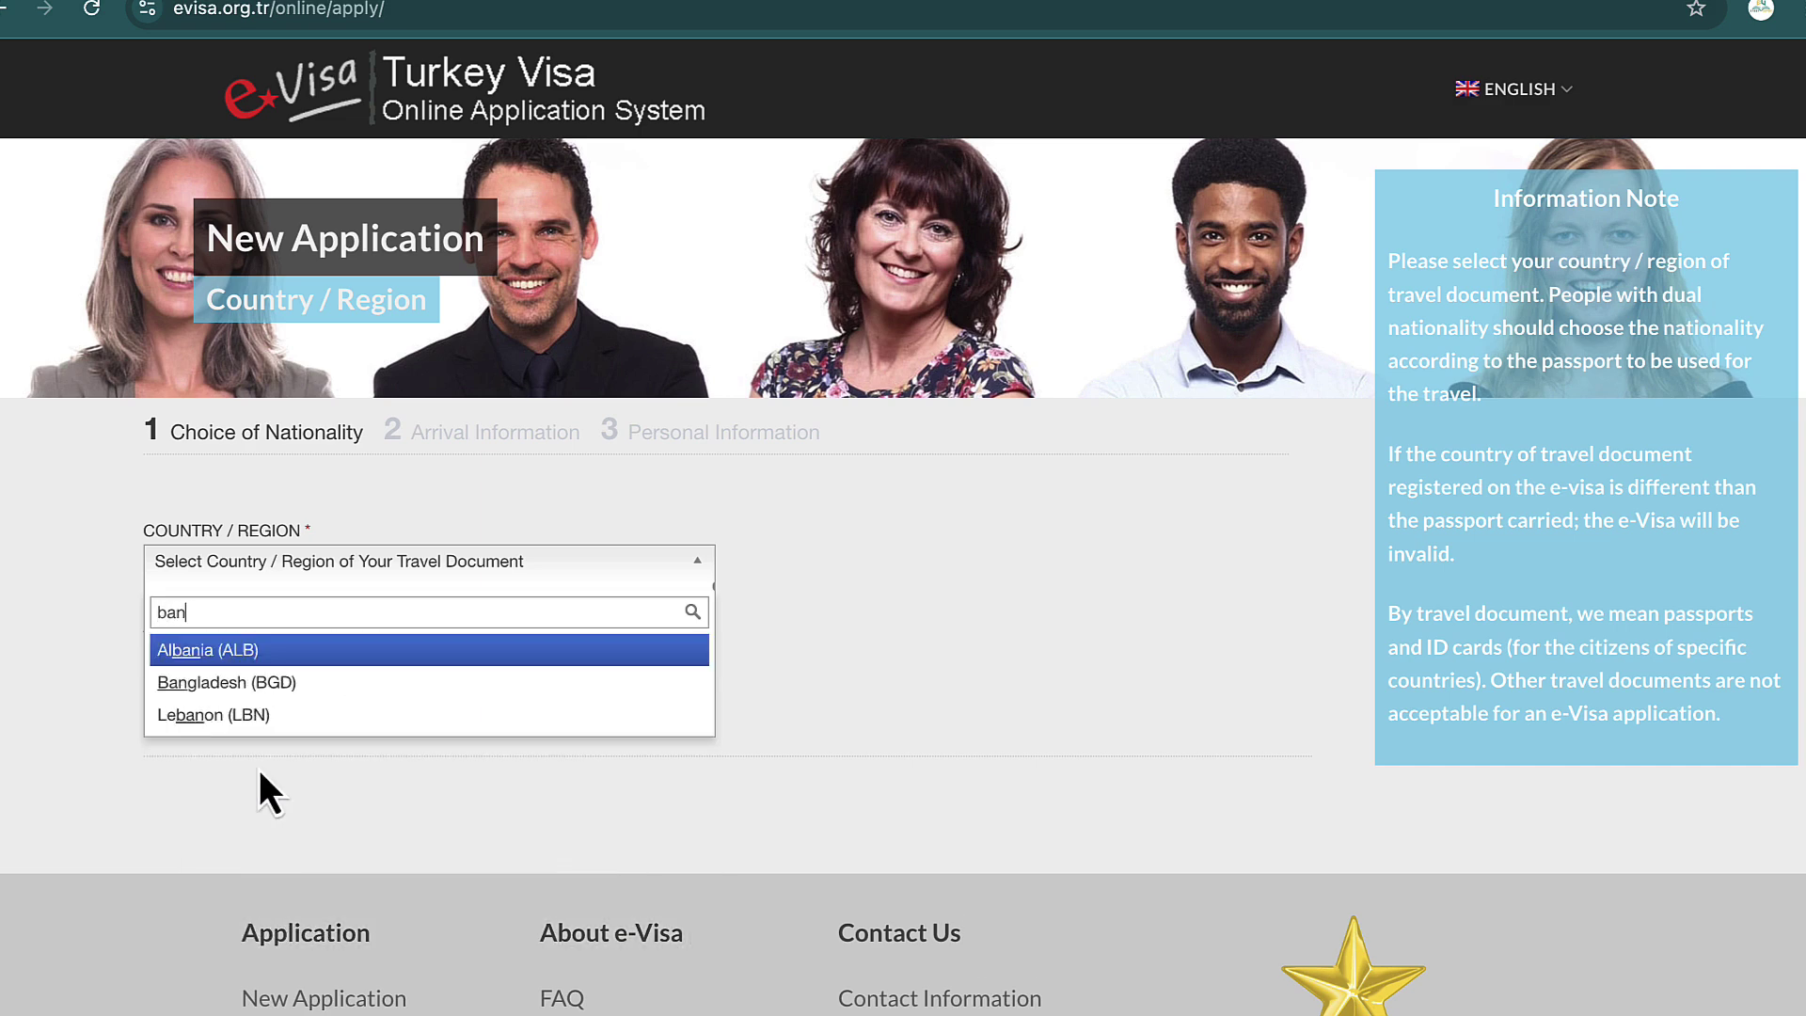
click(266, 682)
Keep Ordinary Passport as the travel document and proceed to the next page of the application
click(254, 696)
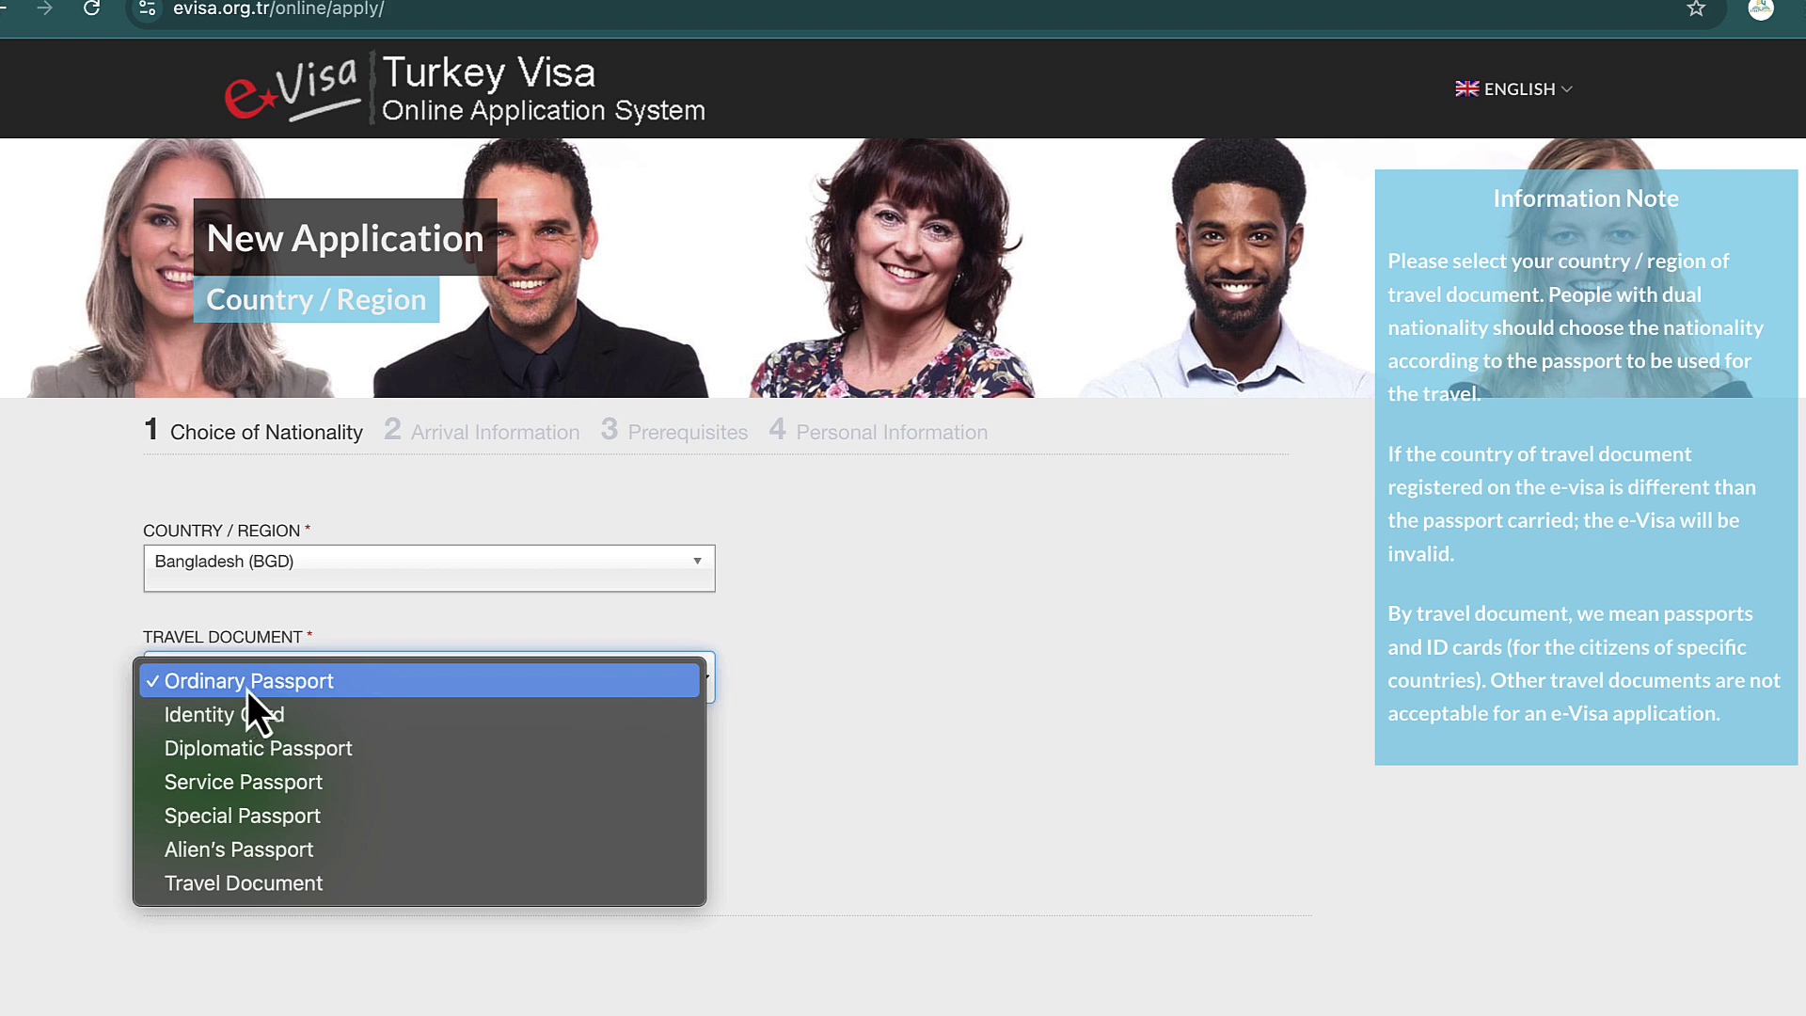
click(1145, 665)
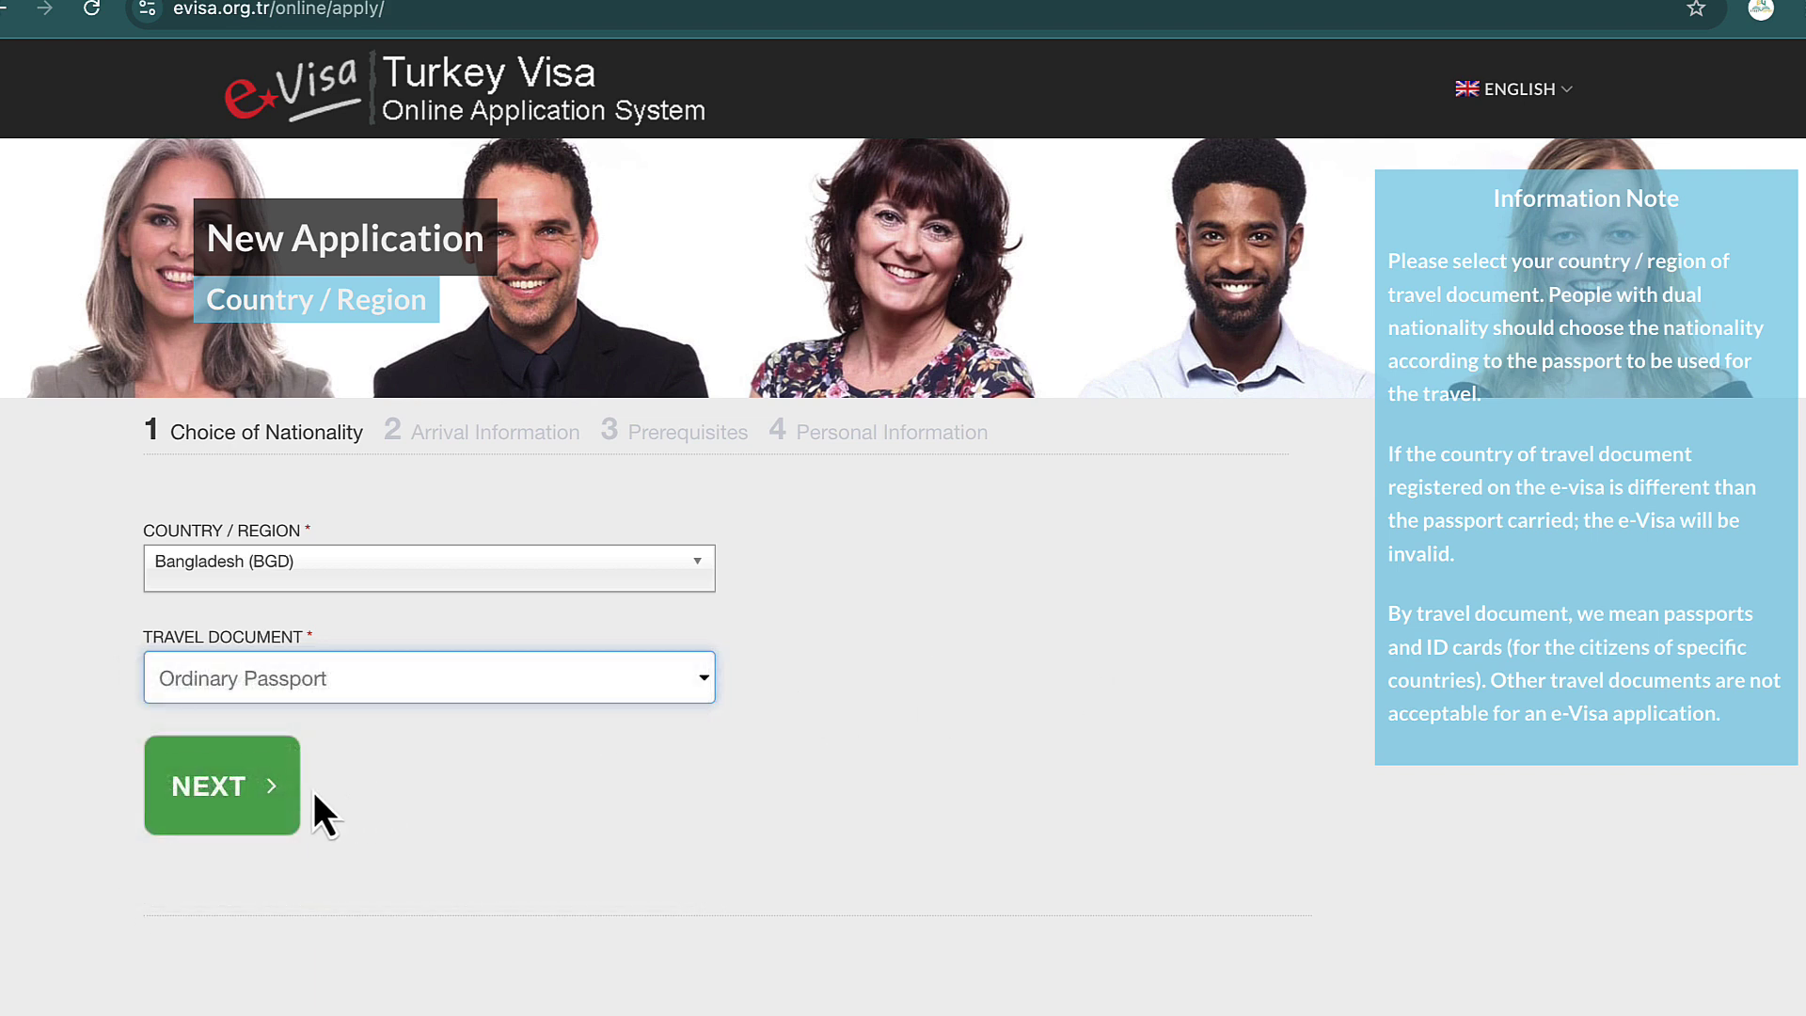
click(287, 805)
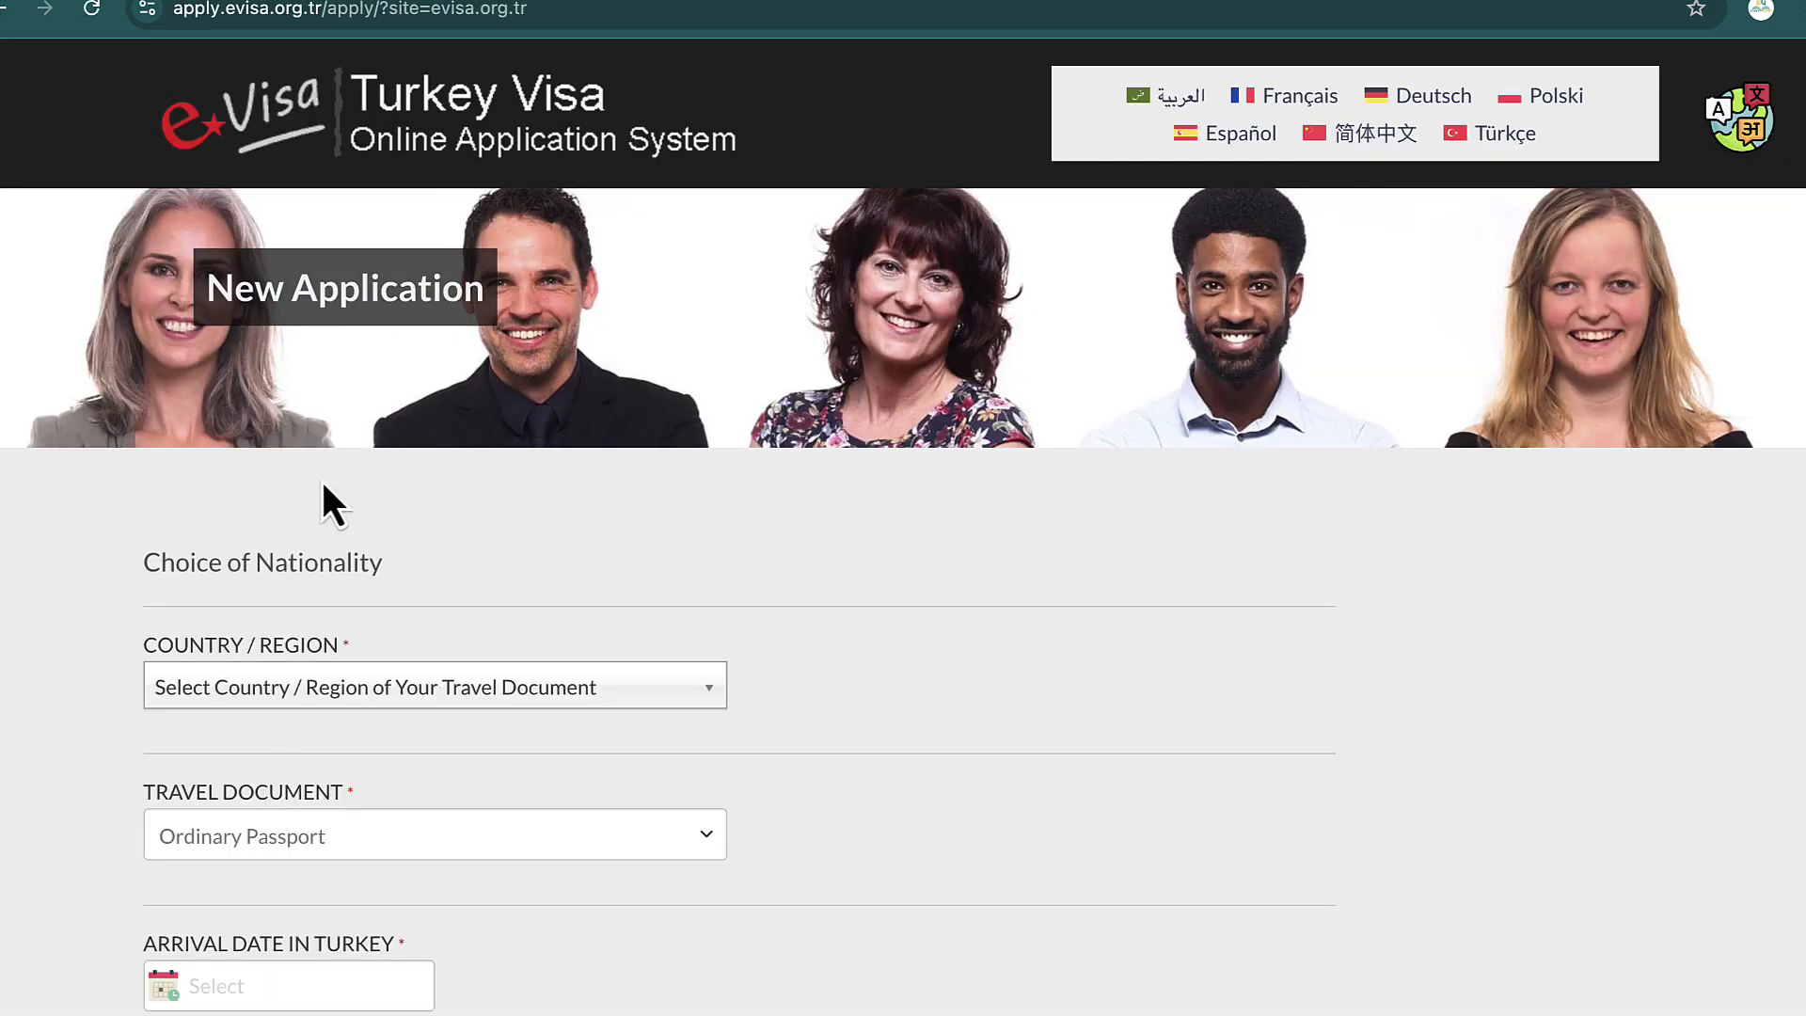
In the full application form, choose Bangladesh (BGD) as the country/region and Ordinary Passport as the travel document
scroll(320, 478, down, 5)
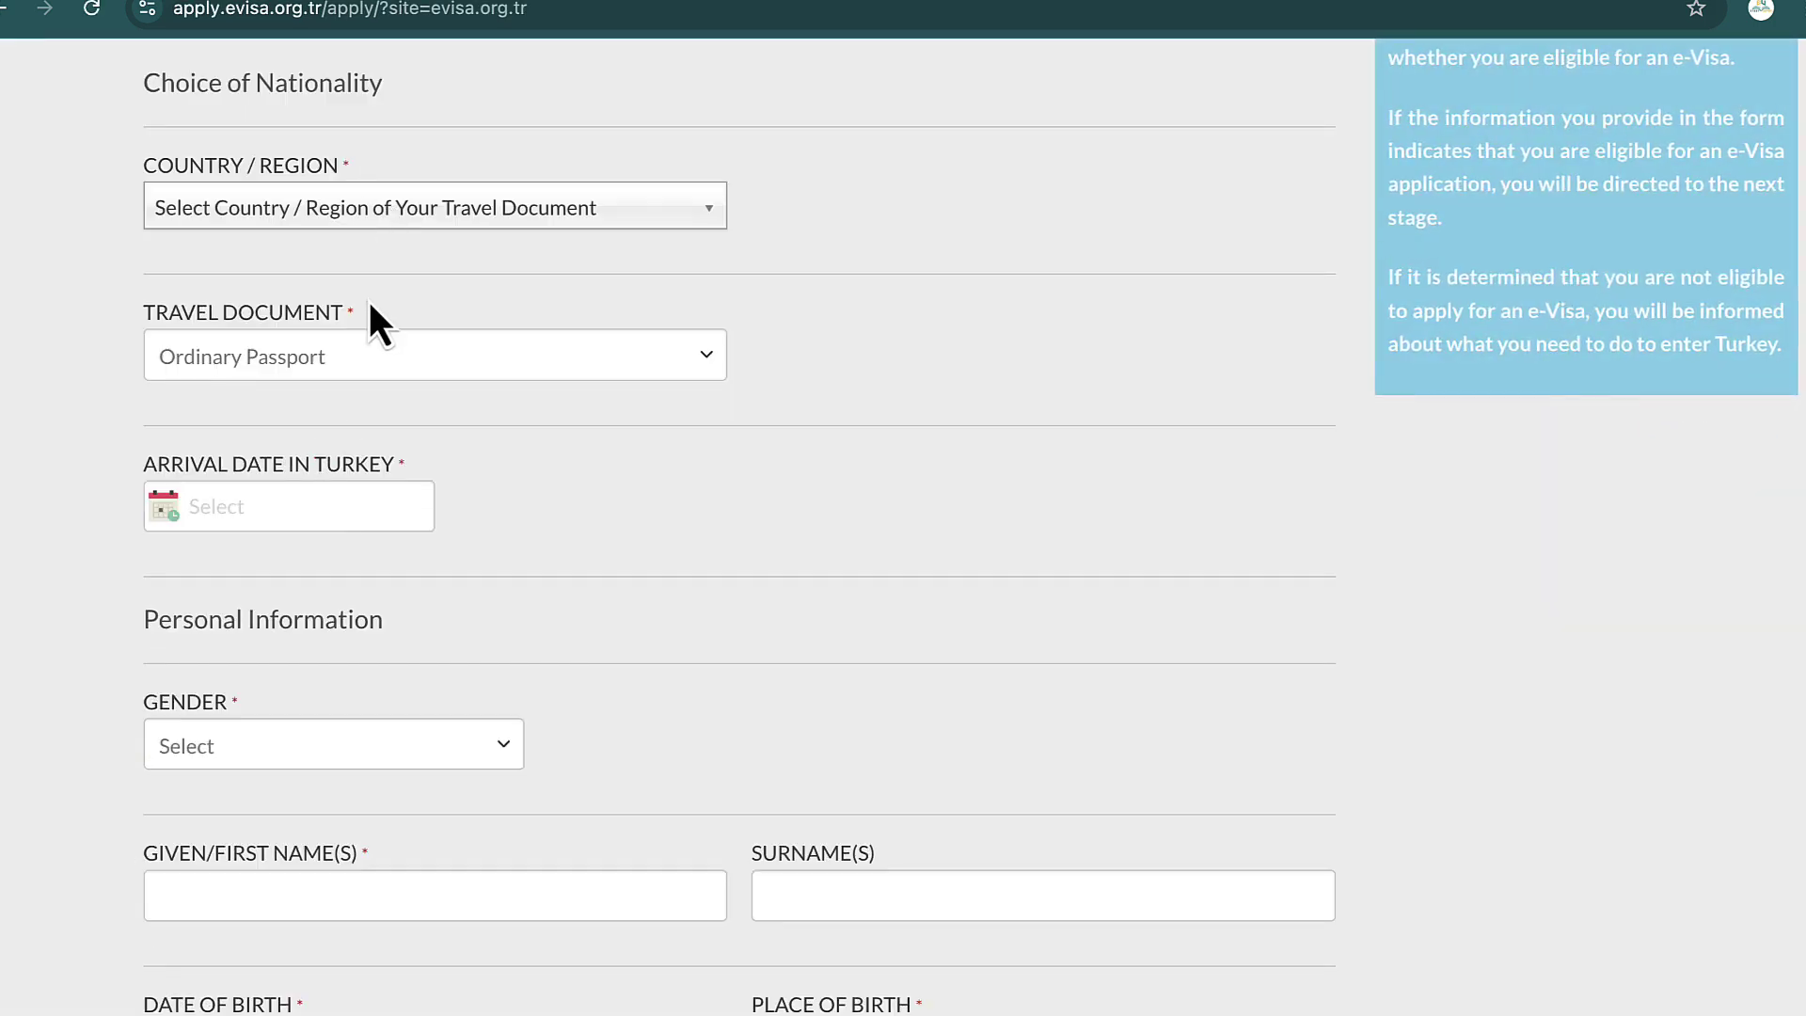
click(320, 214)
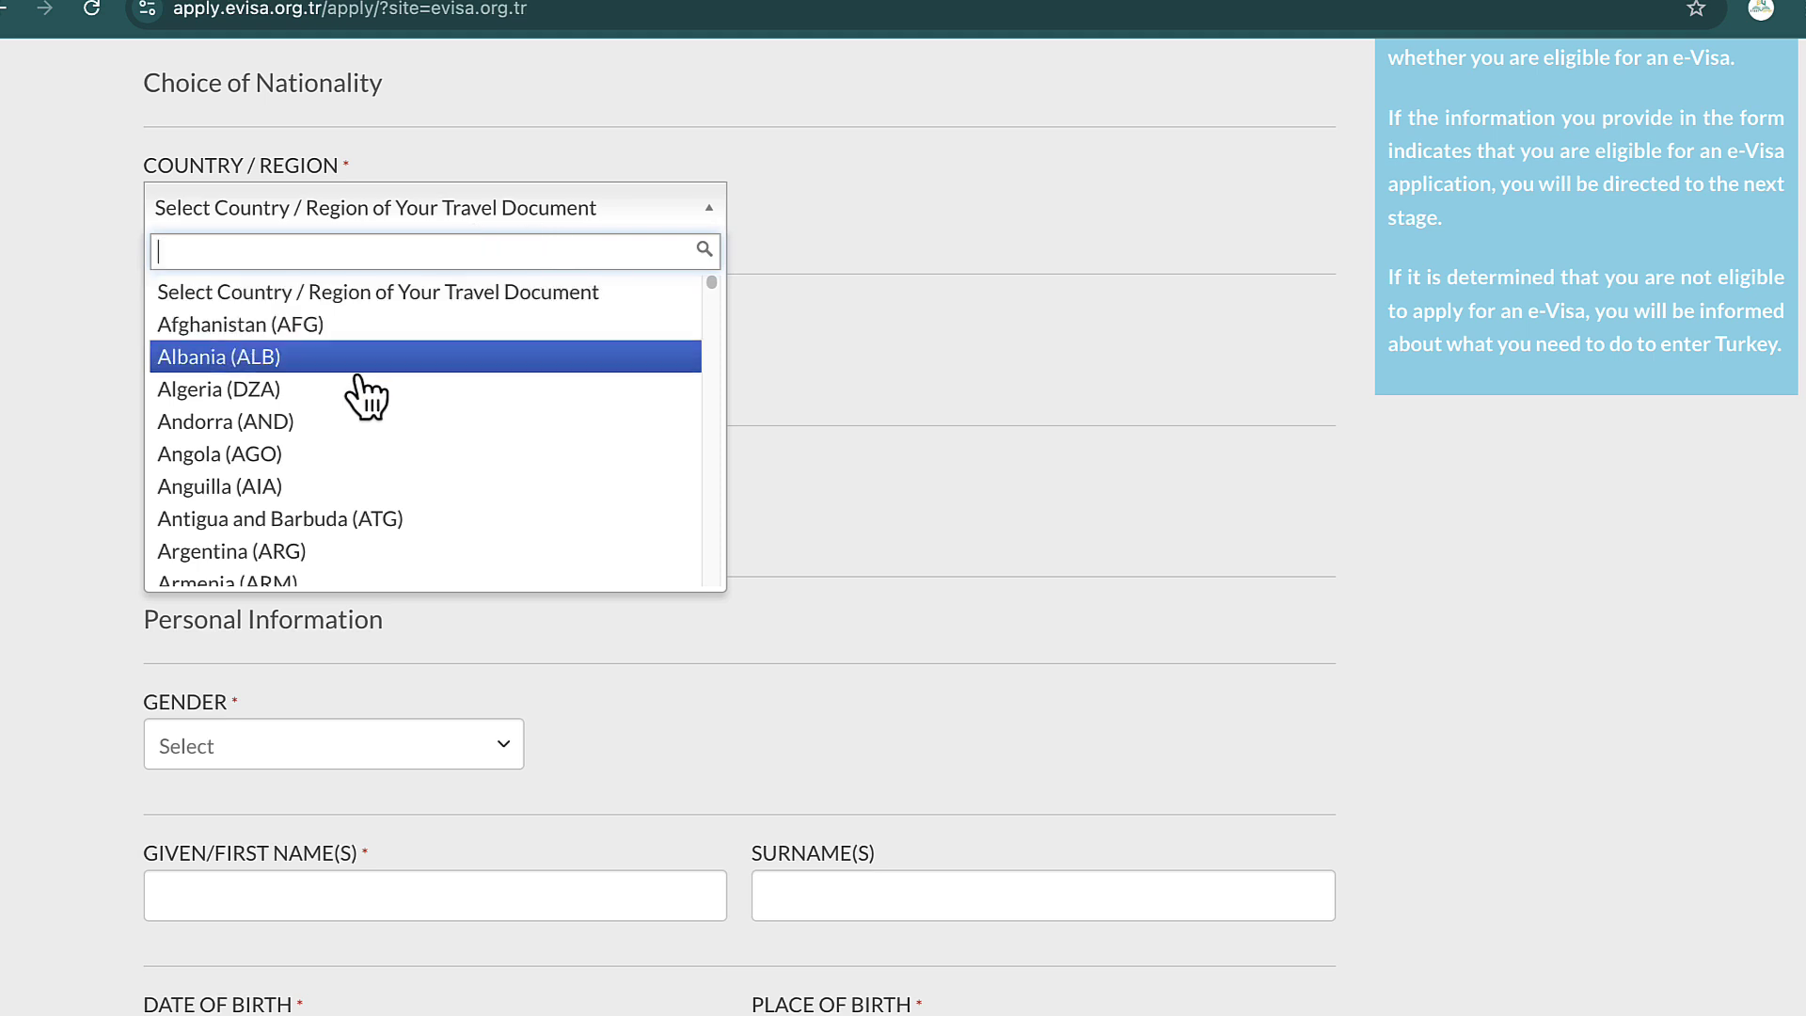
scroll(323, 457, down, 1)
text(v)
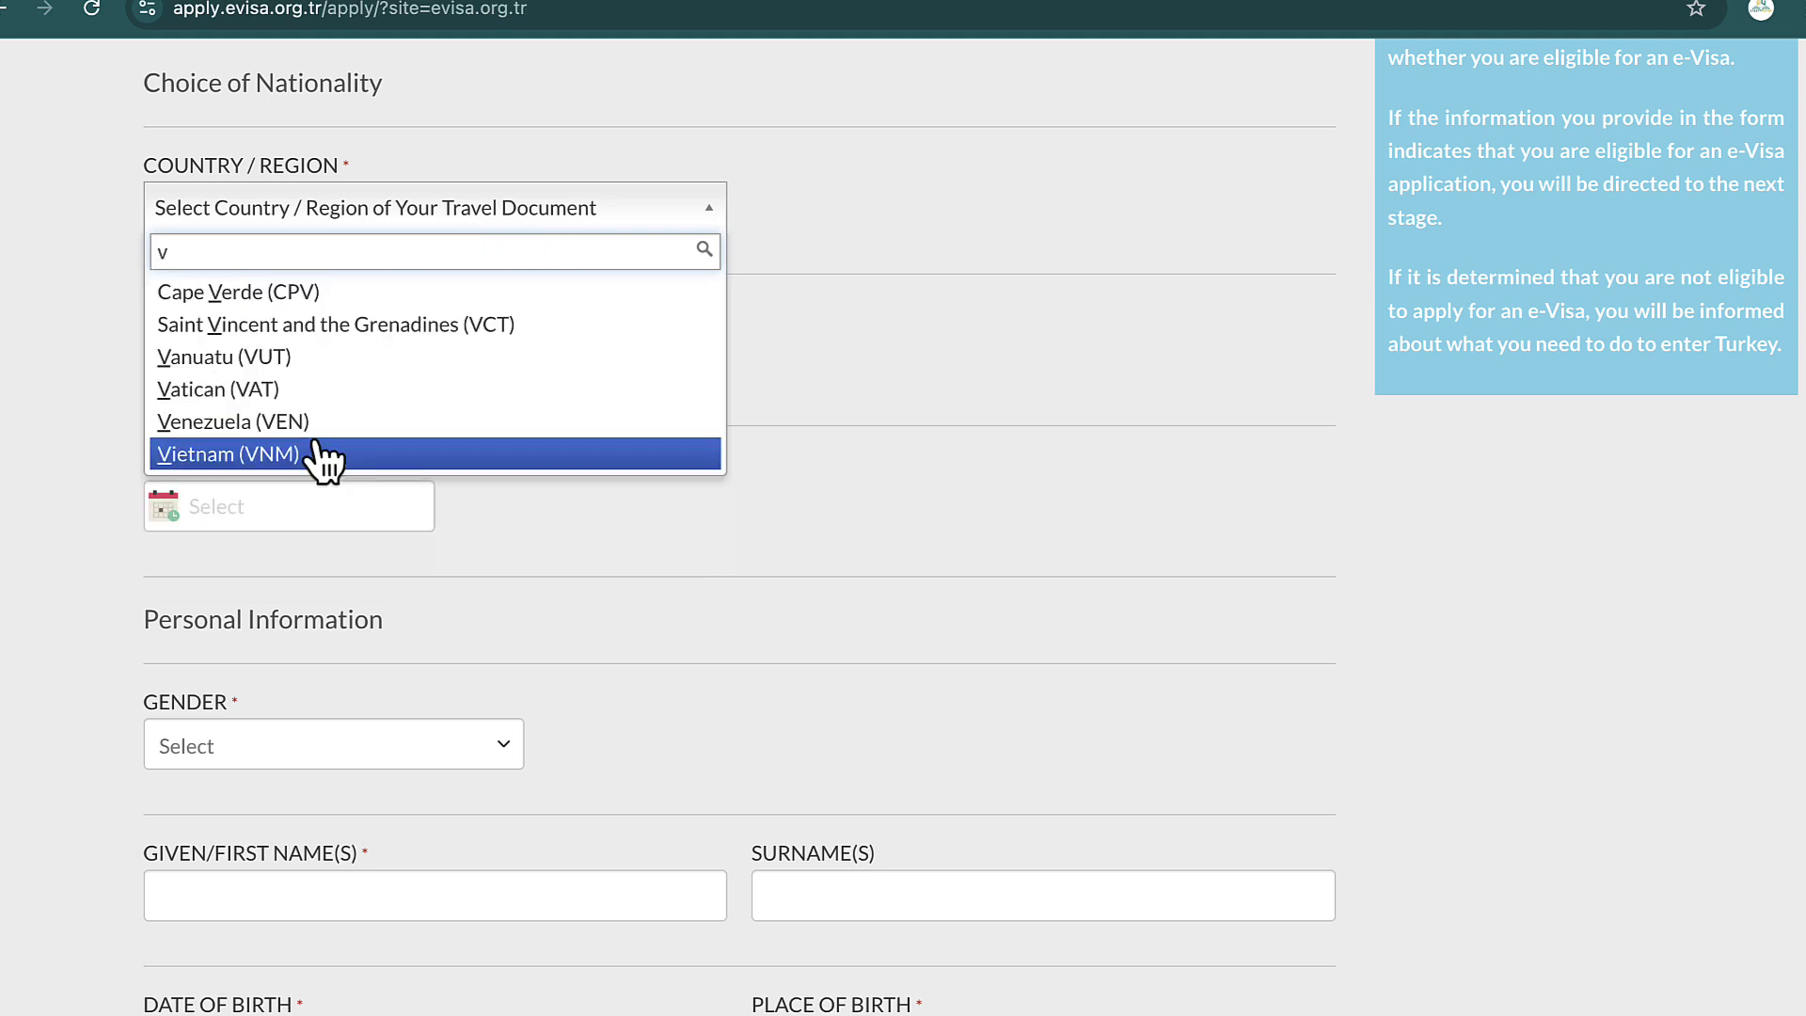
key(BackSpace)
text(bn)
key(BackSpace)
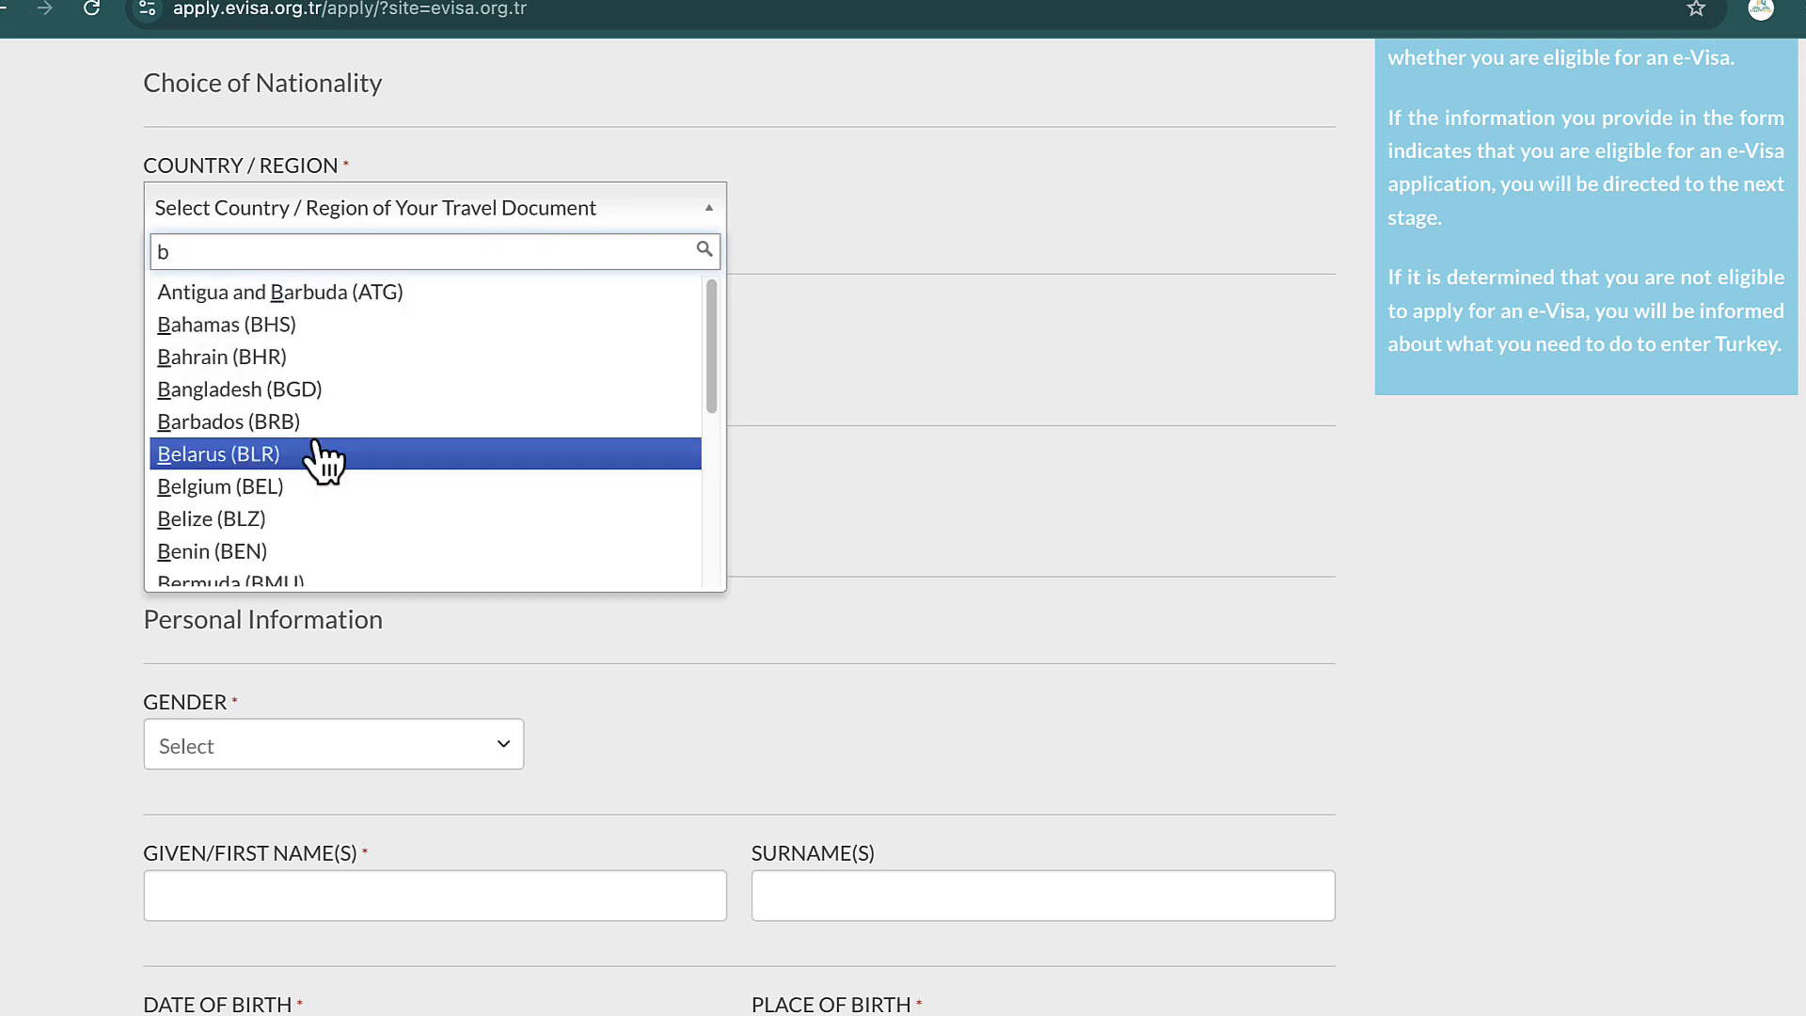
key(BackSpace)
text(an)
key(BackSpace)
text(ban)
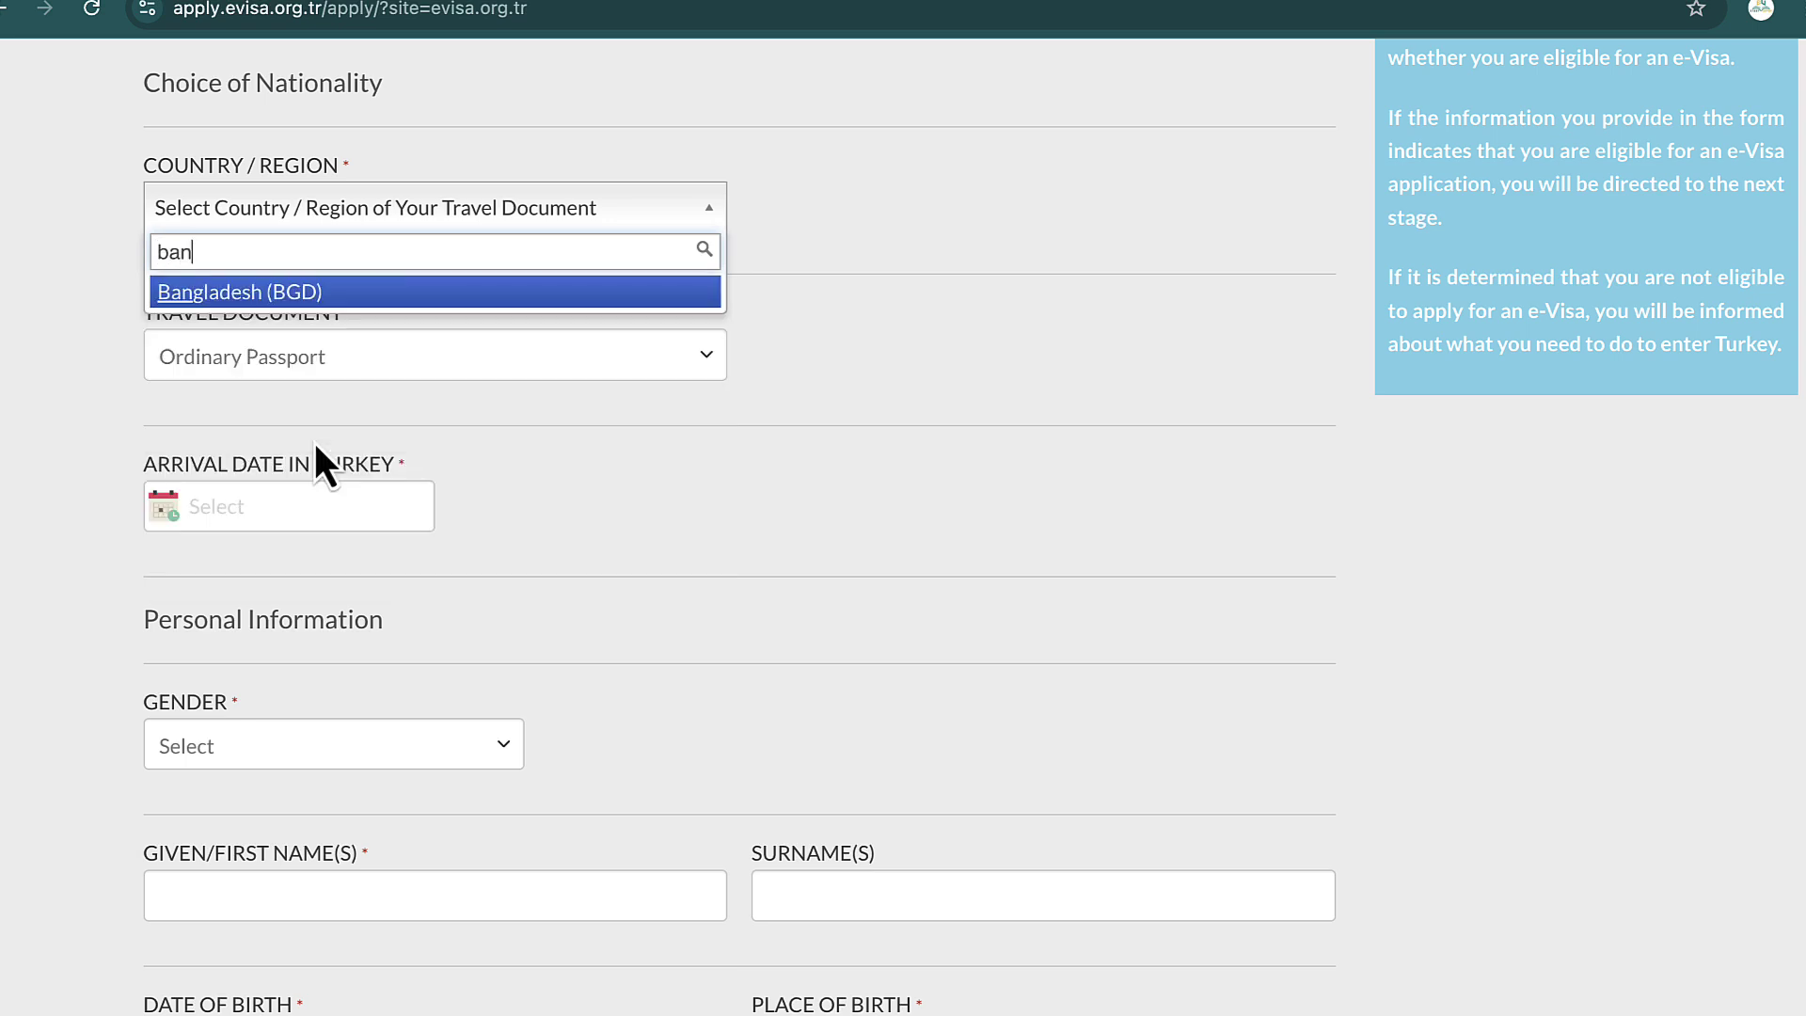
key(Return)
click(340, 356)
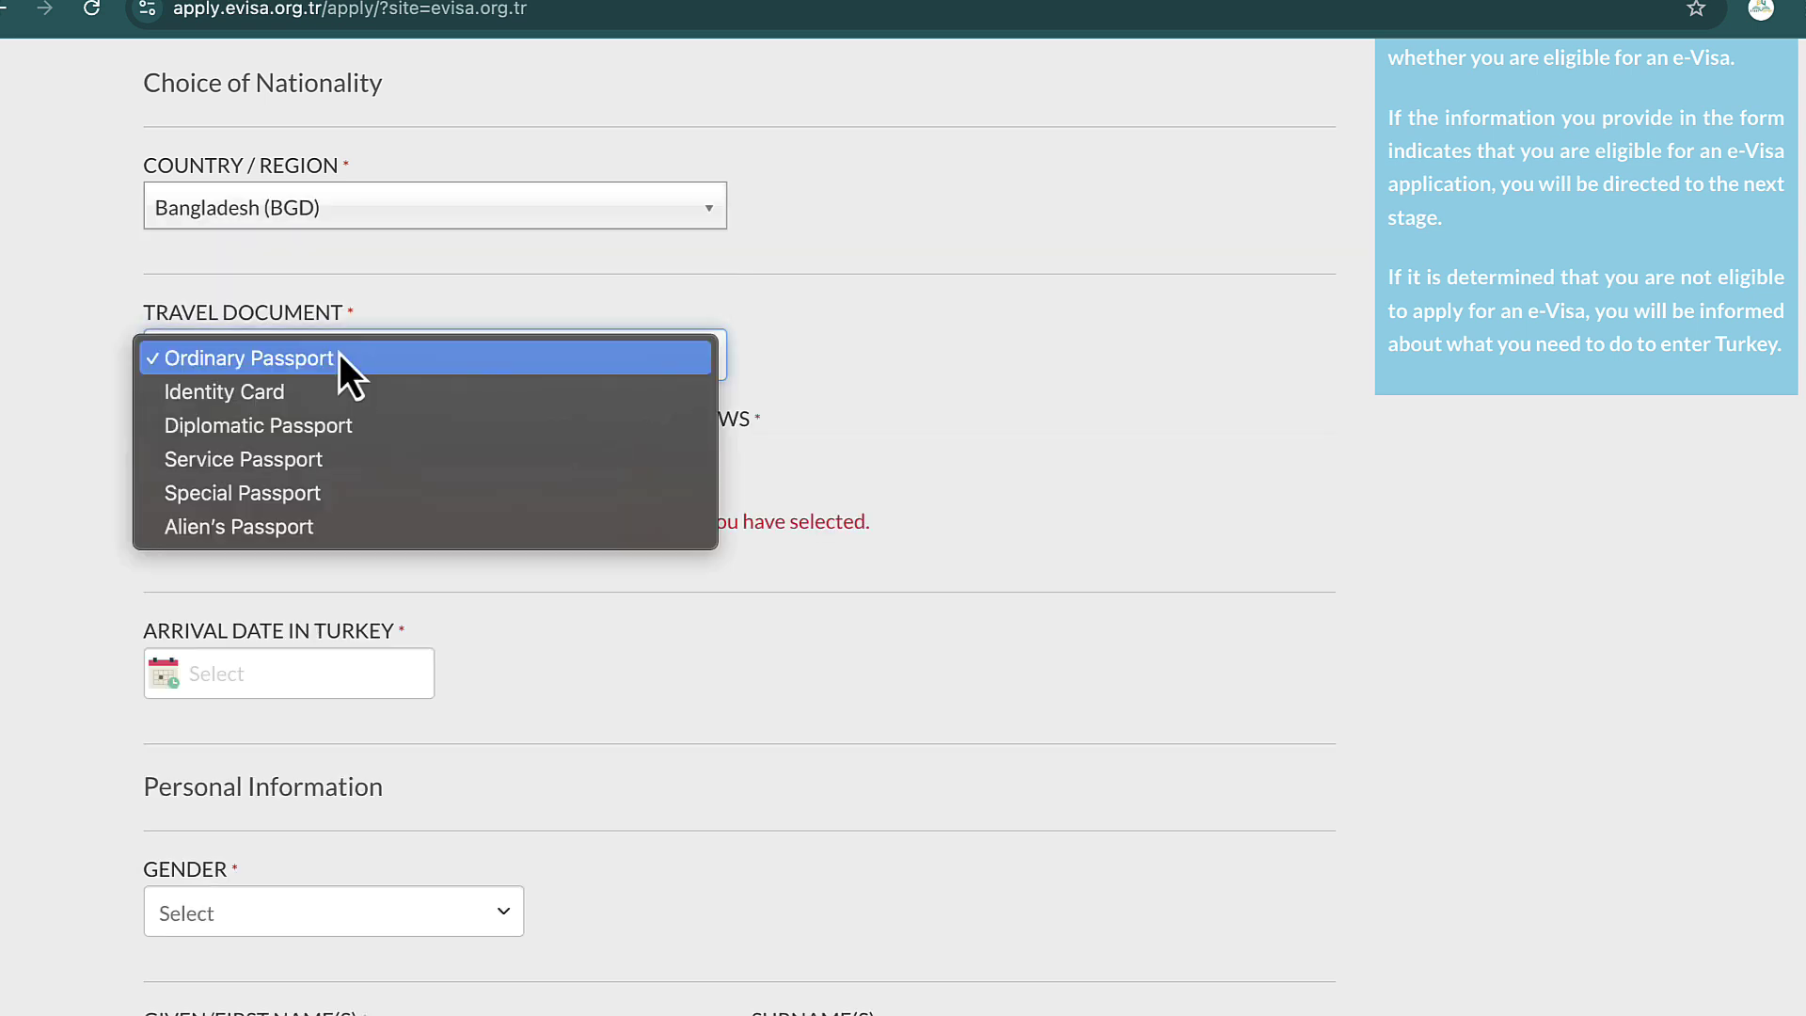
click(341, 356)
scroll(188, 585, down, 1)
click(246, 635)
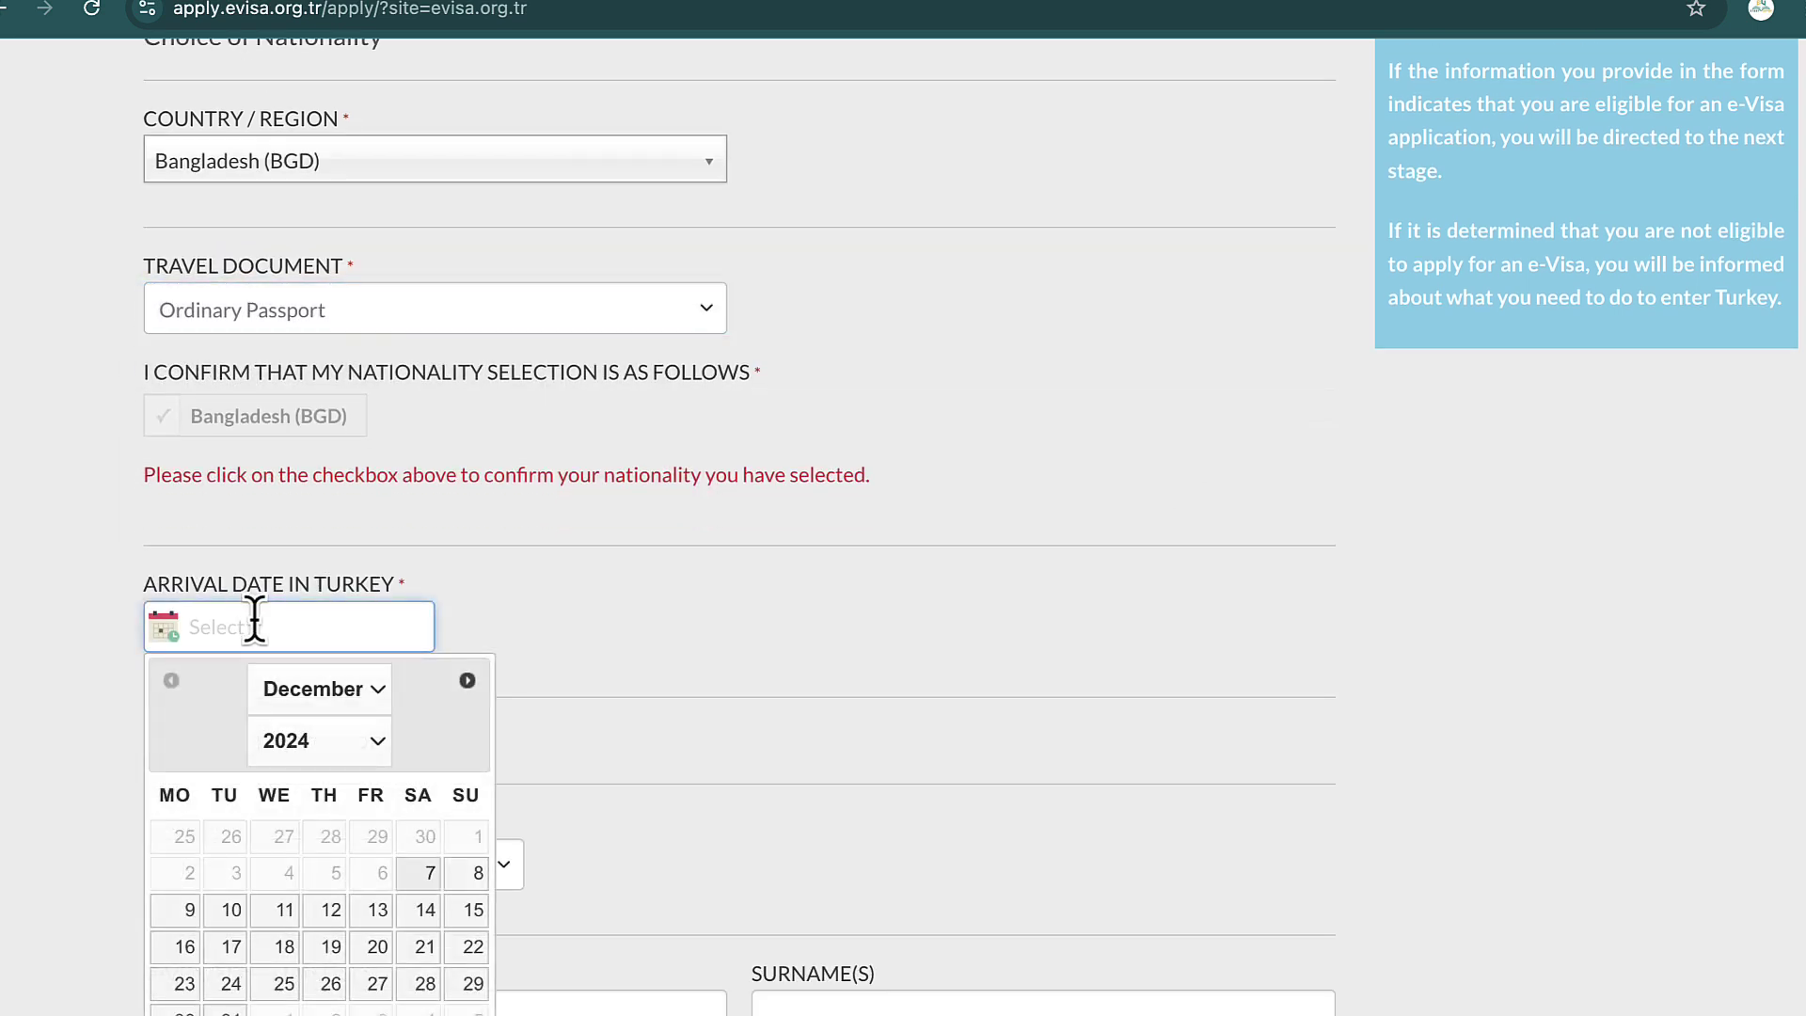
scroll(336, 581, down, 3)
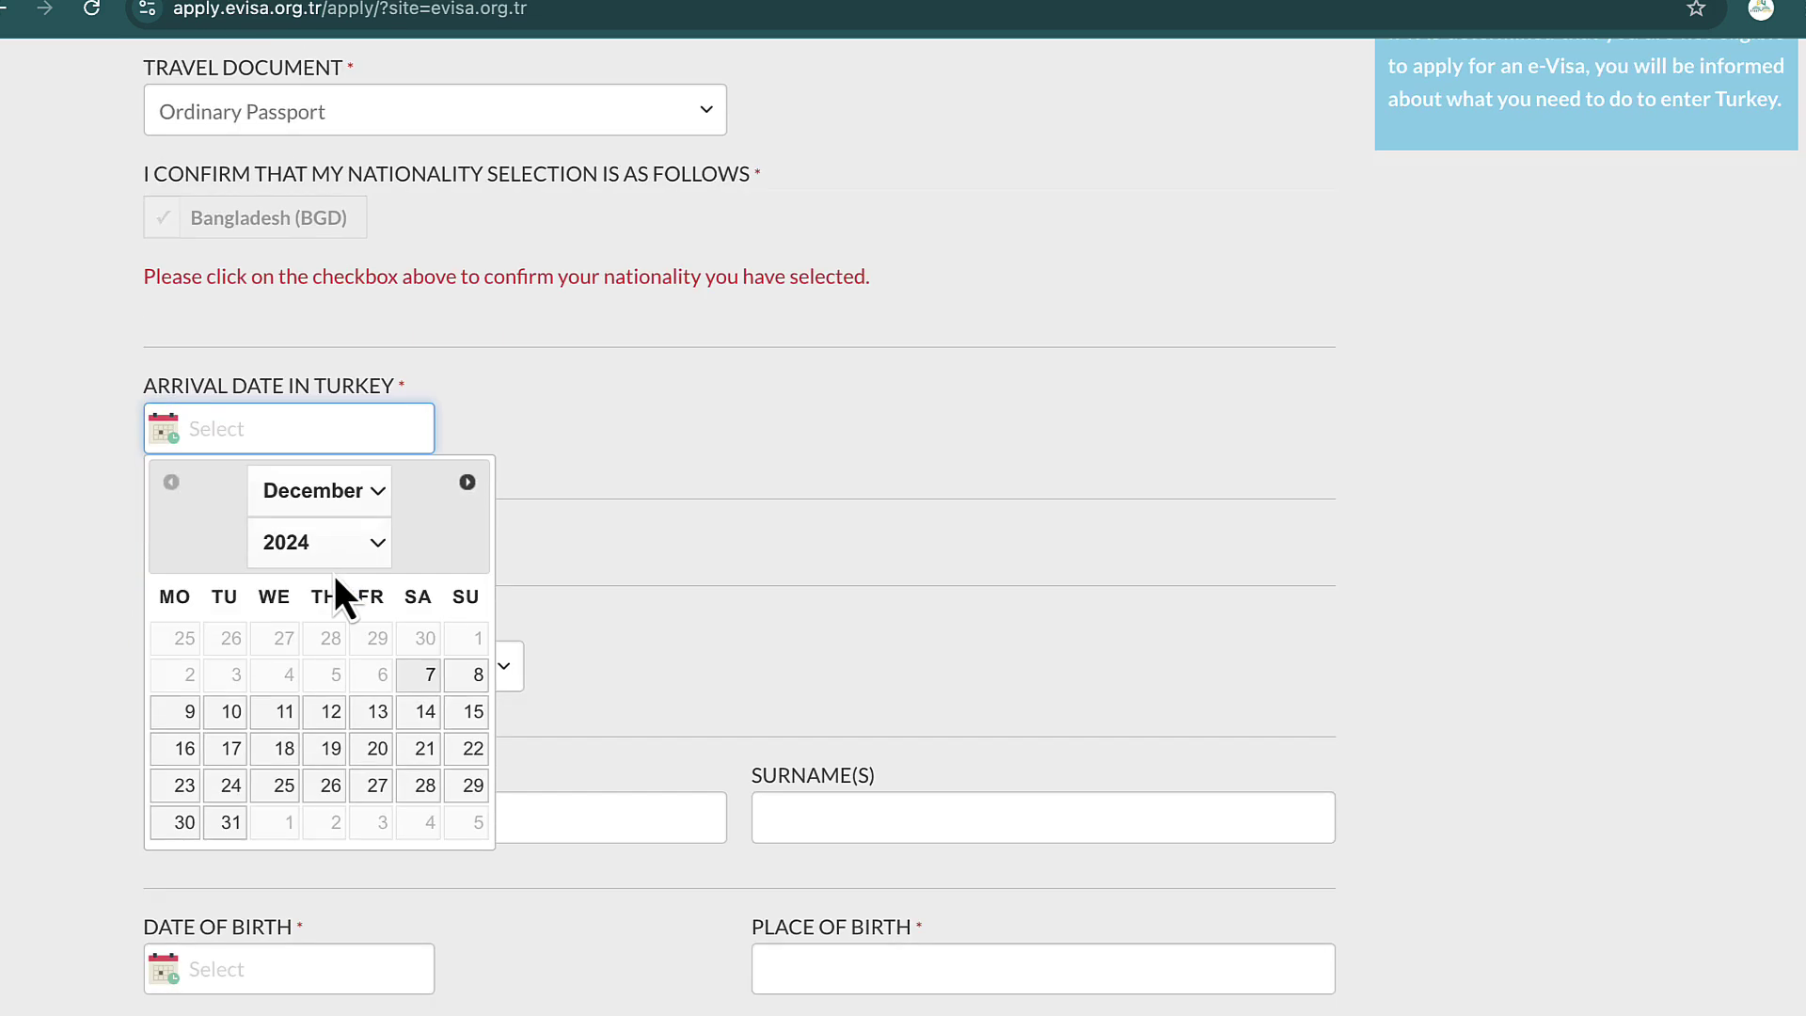
click(600, 496)
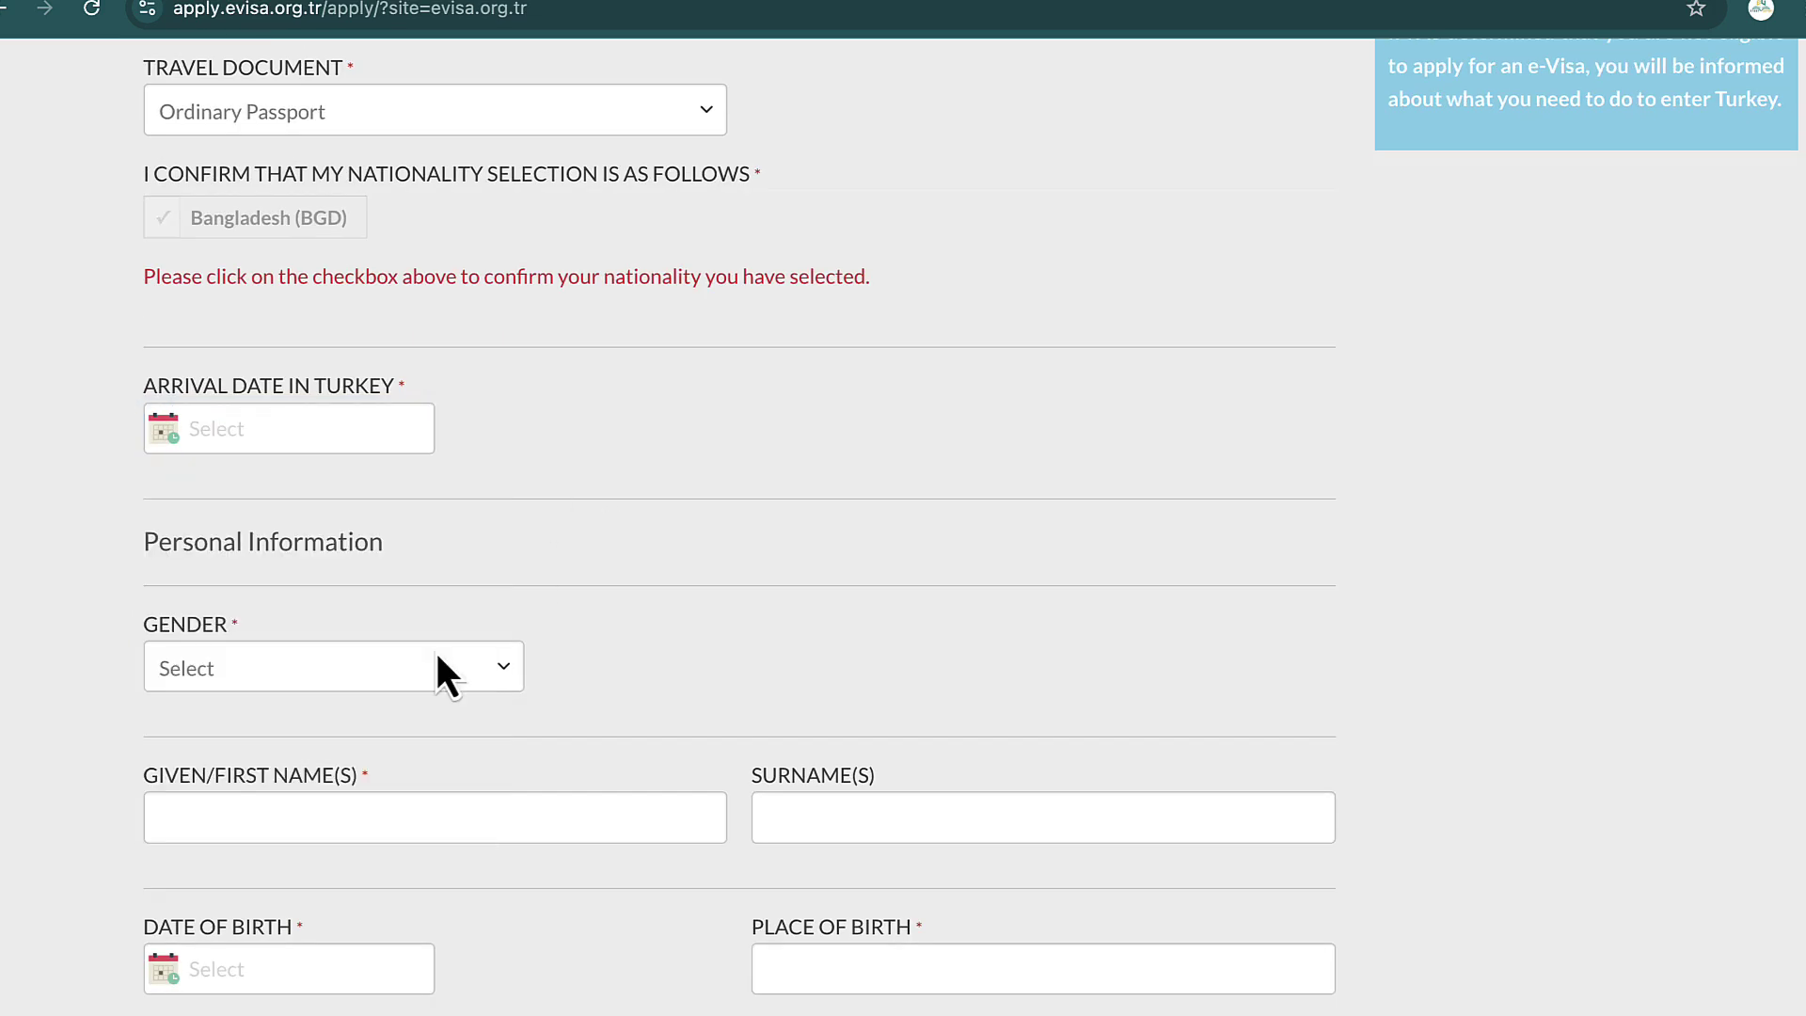
Set the gender to Male and activate the given/first name field in the personal information section
click(311, 664)
click(315, 702)
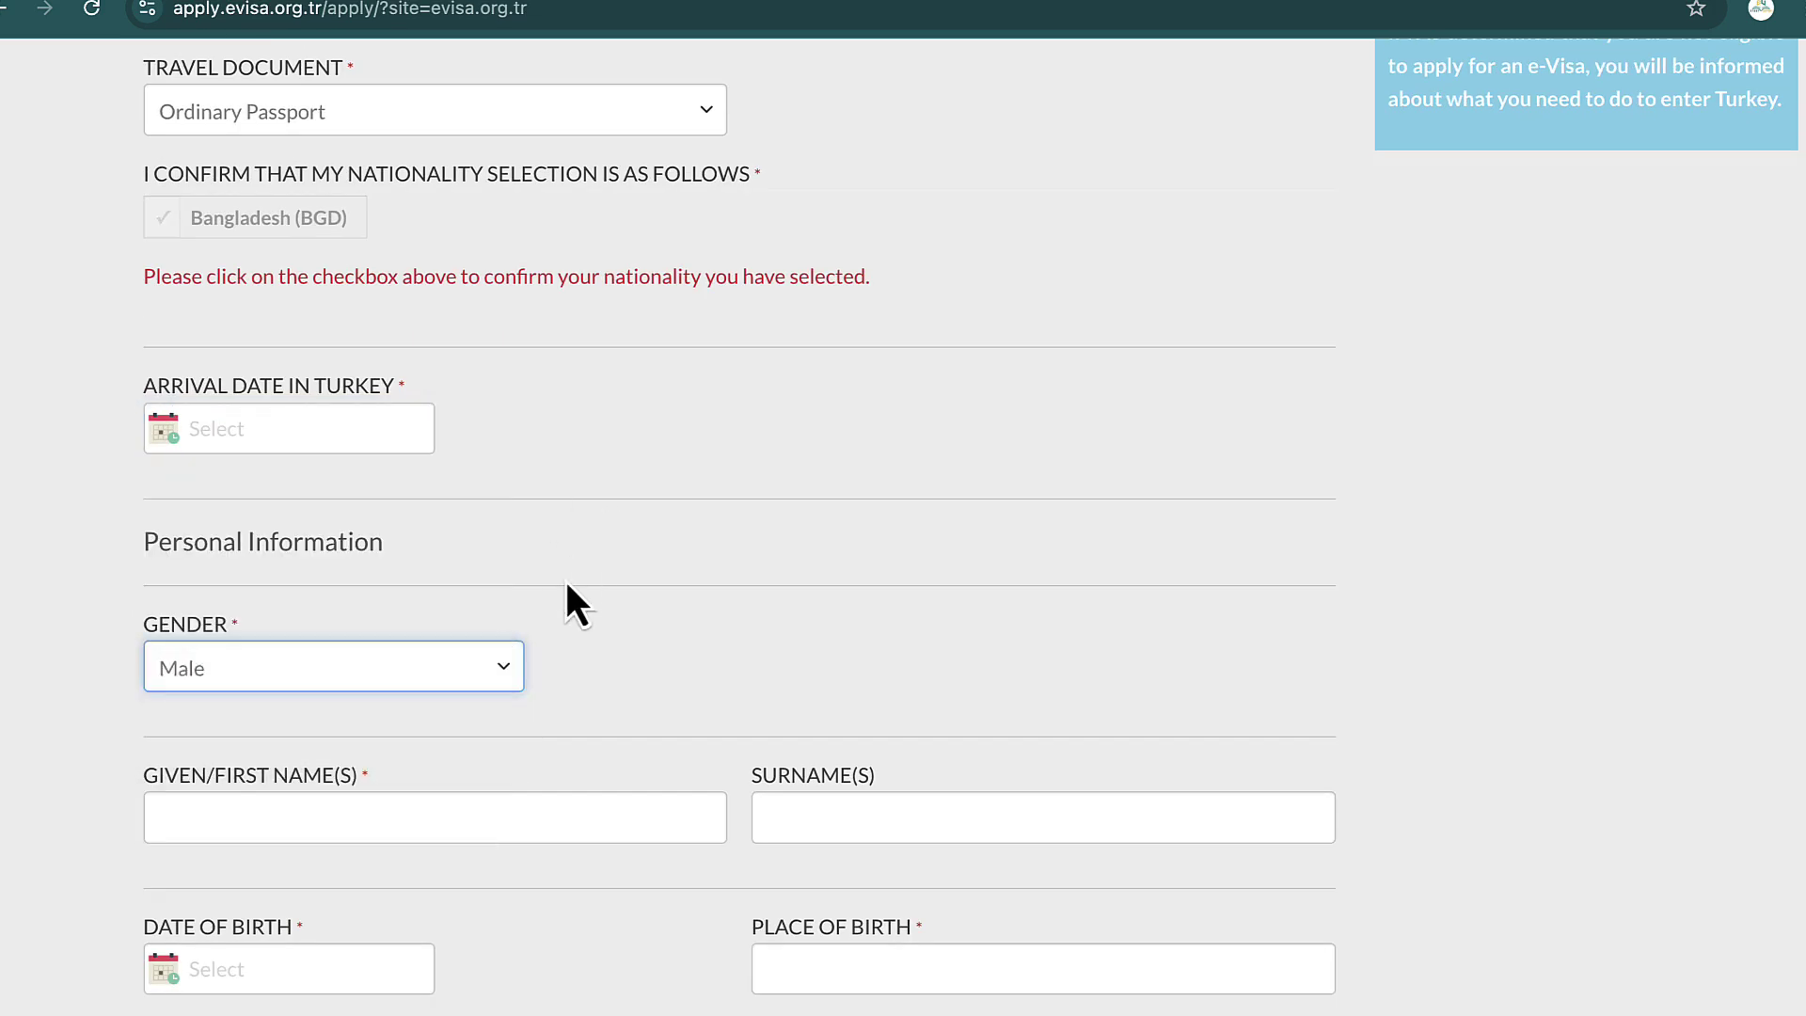
scroll(565, 584, down, 5)
click(428, 298)
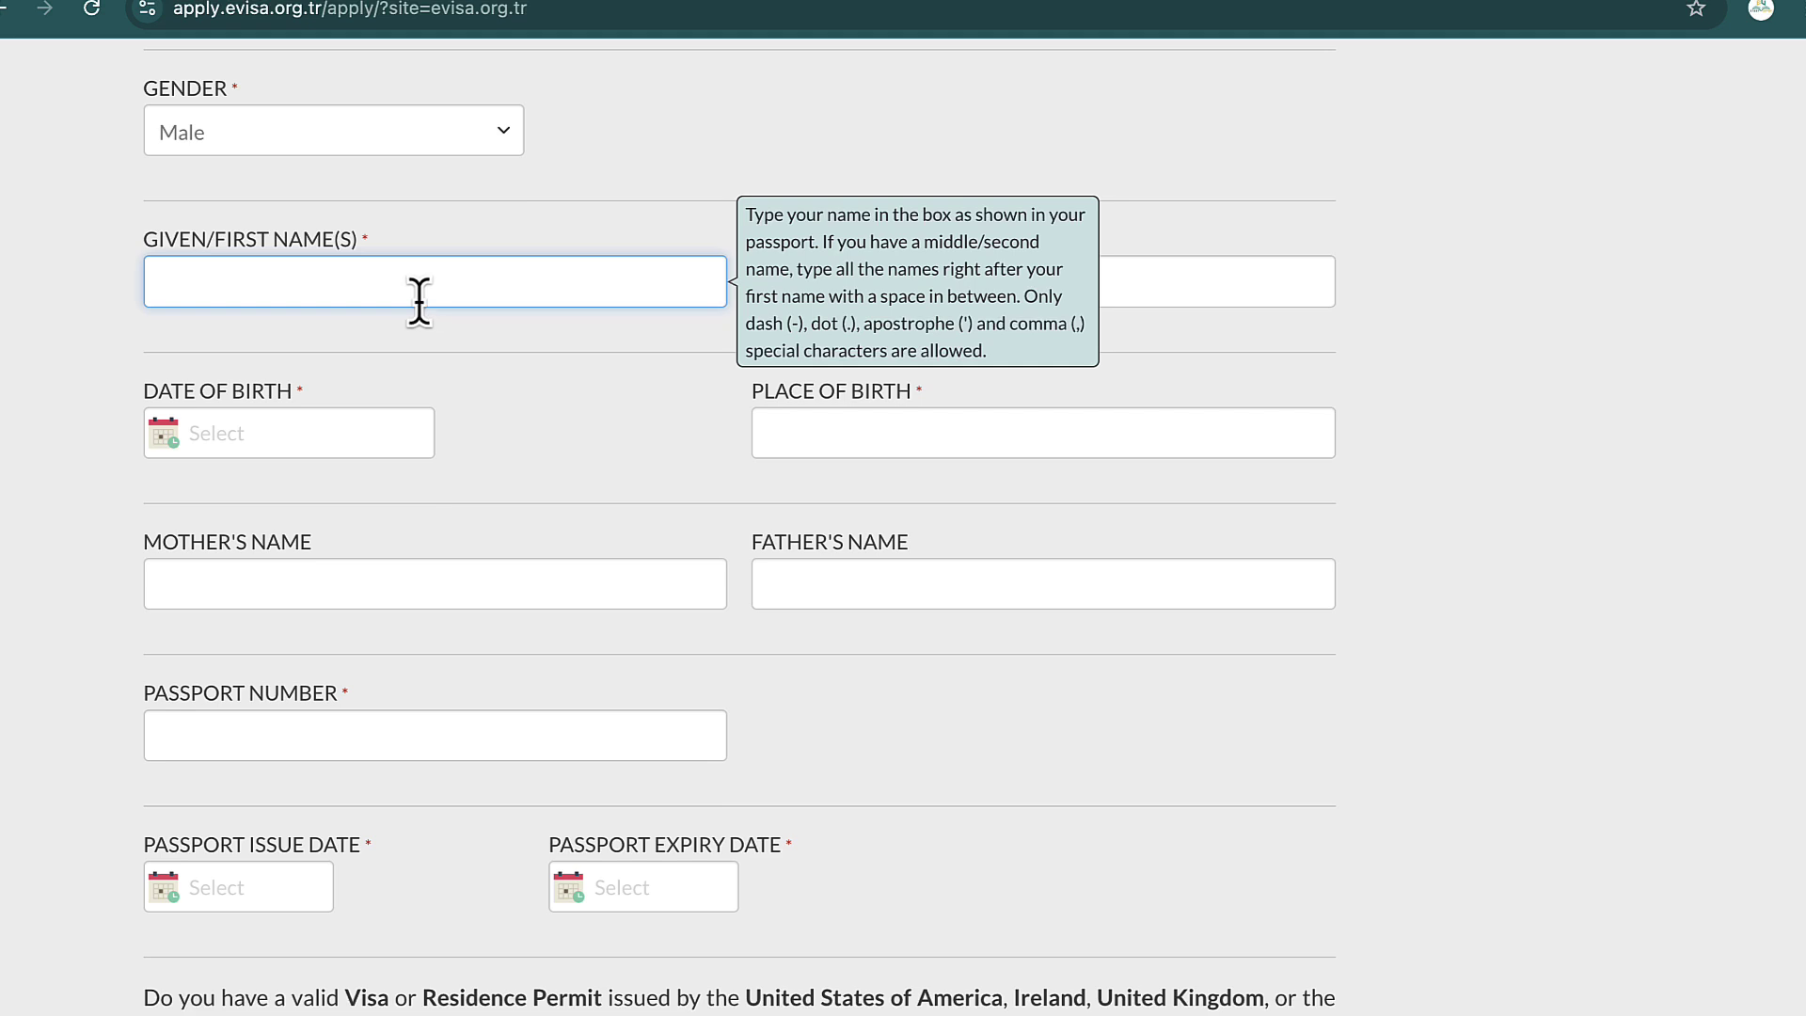
Examine the given name, surname and date of birth fields, including the birth date calendar, without entering anything
click(455, 354)
click(381, 284)
click(1278, 269)
click(677, 351)
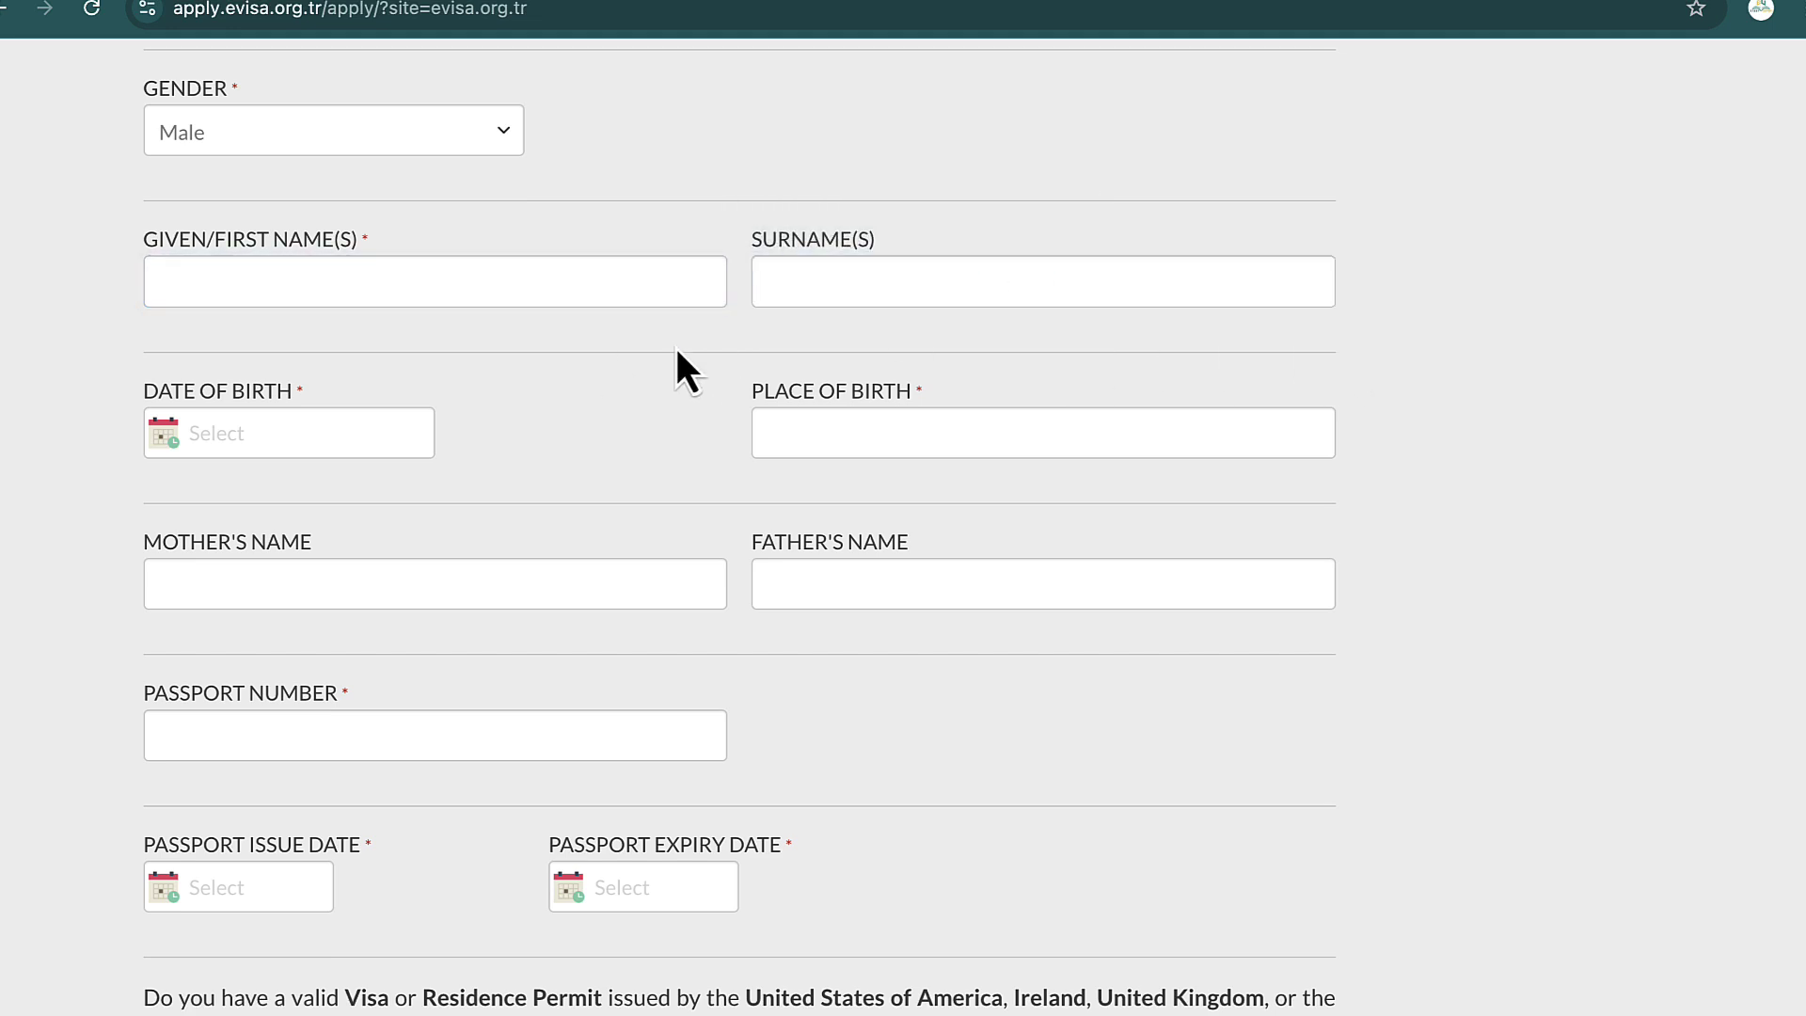
scroll(677, 350, down, 2)
click(262, 228)
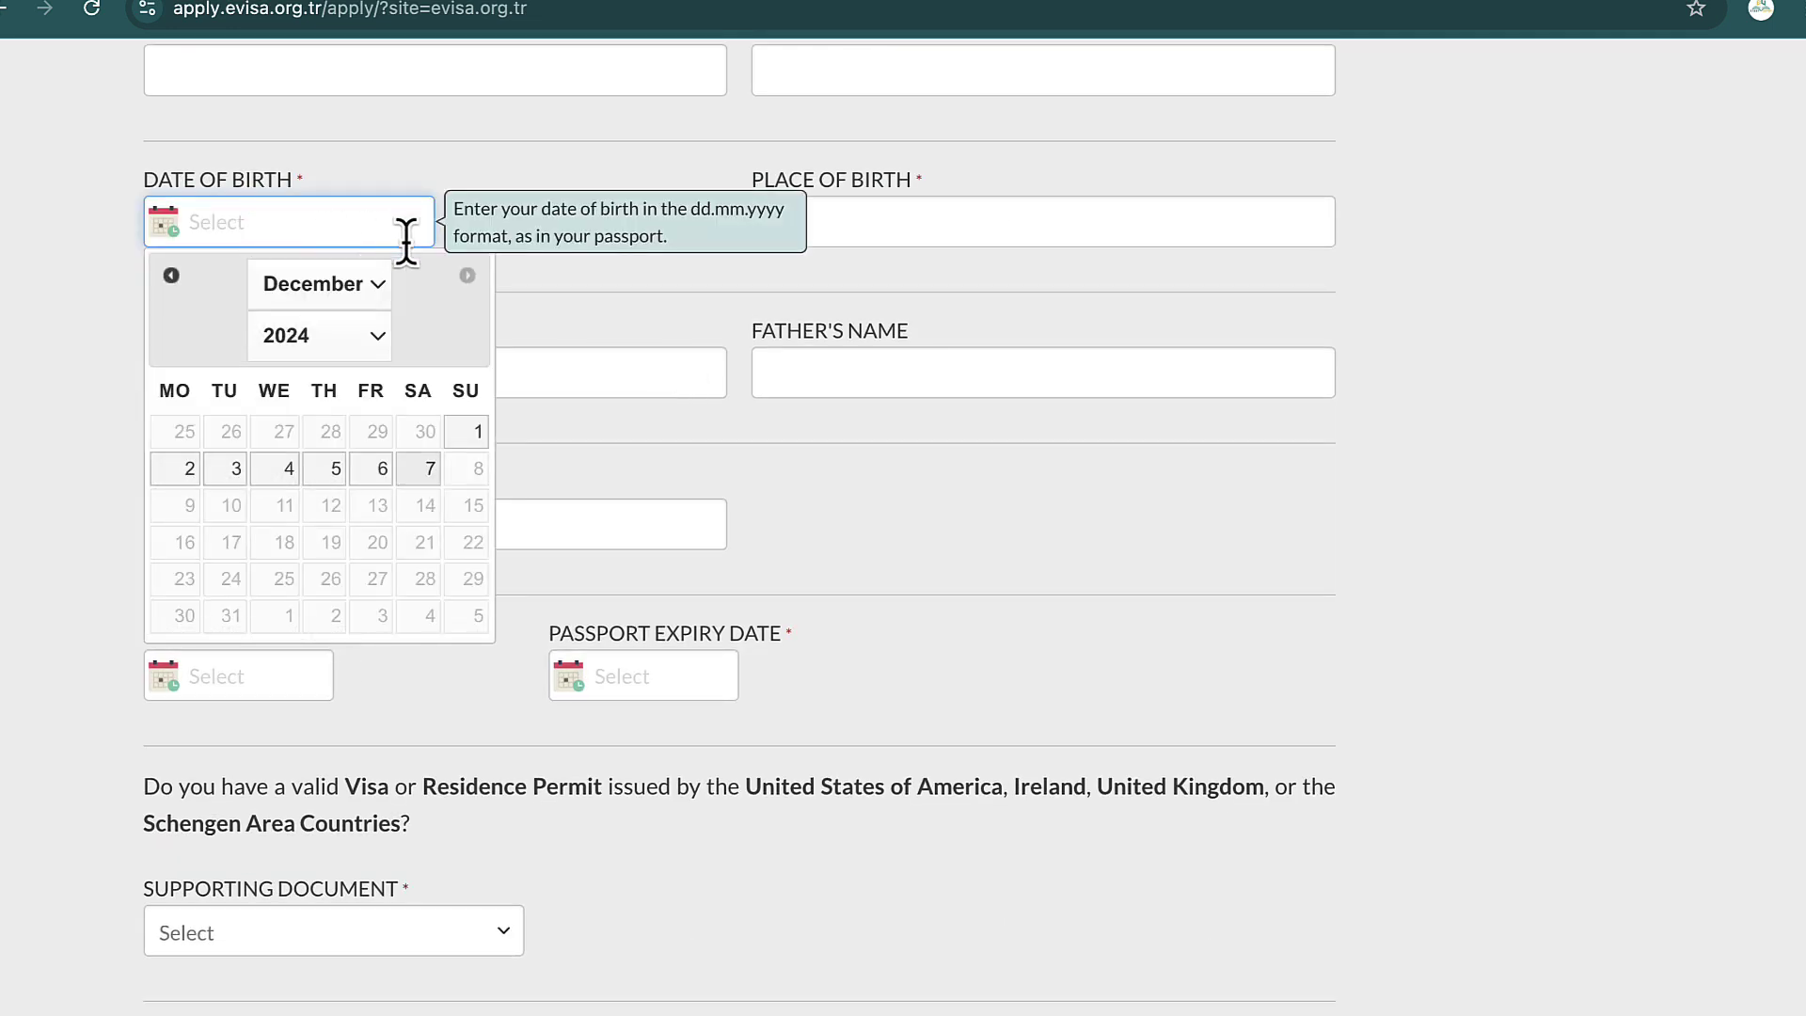
click(835, 294)
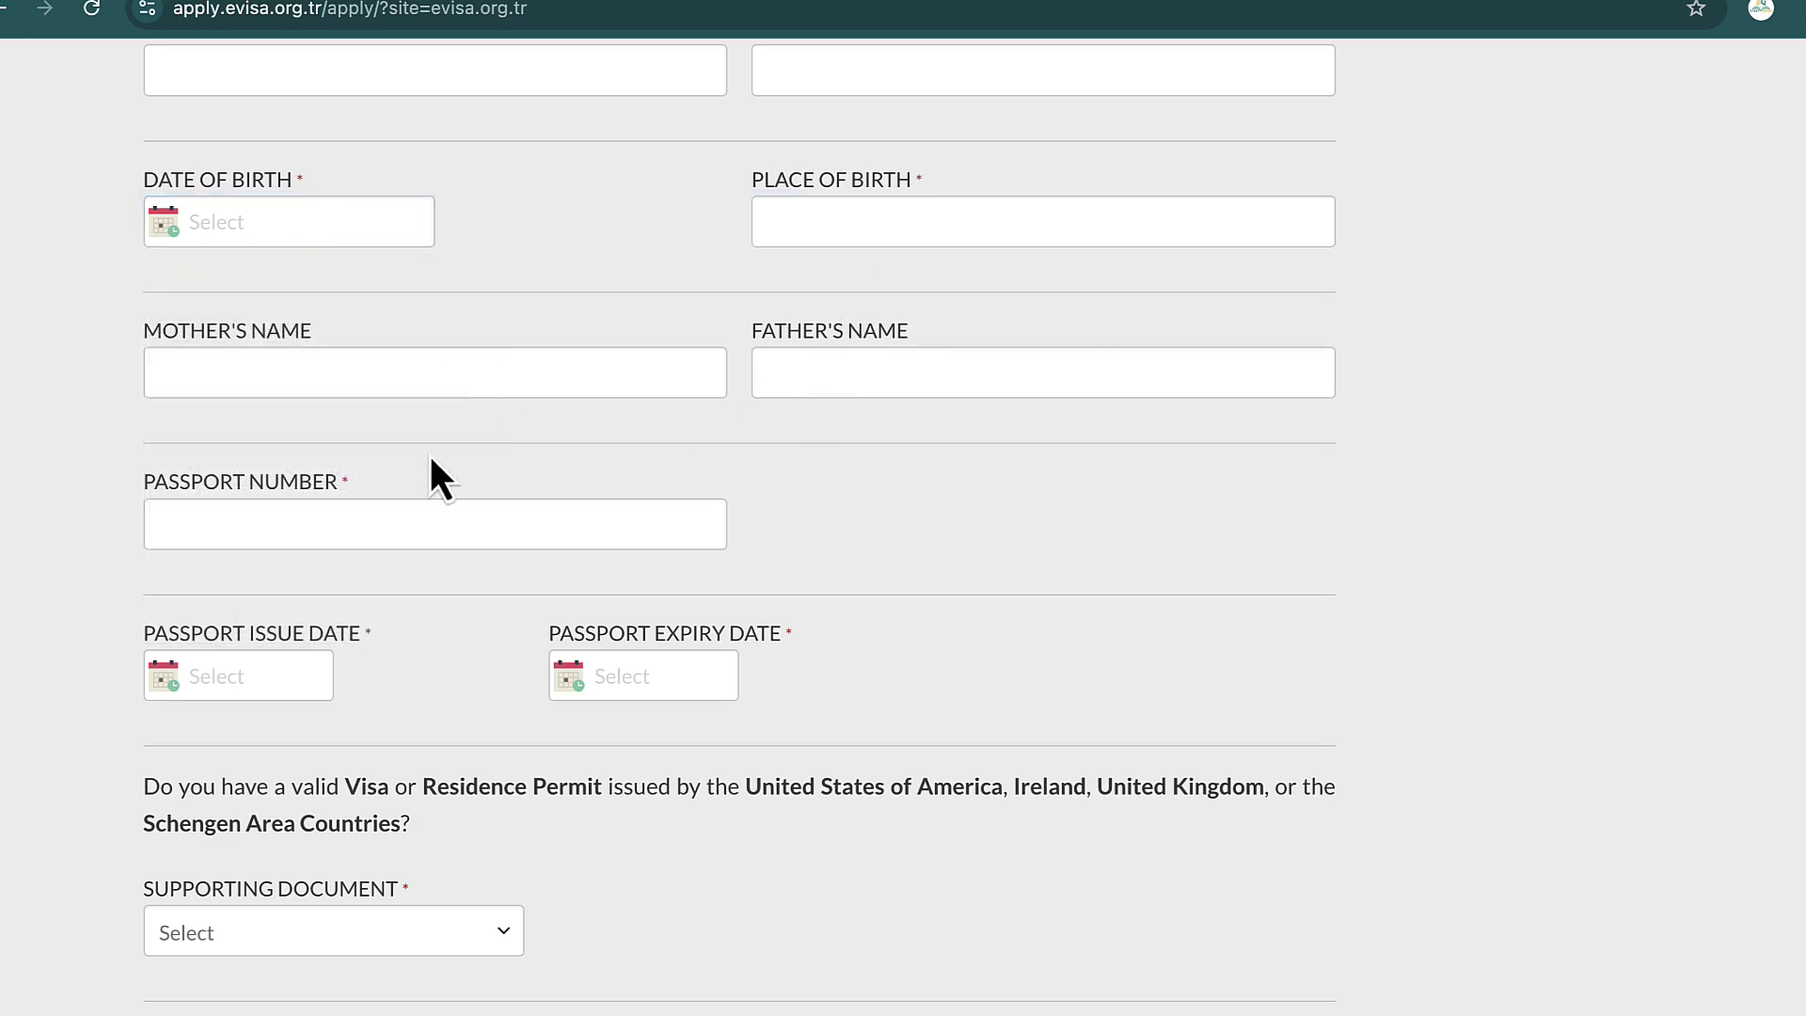
Look over the contact information section, checking the email confirmation field and activating the address field
scroll(431, 459, down, 7)
scroll(420, 455, down, 6)
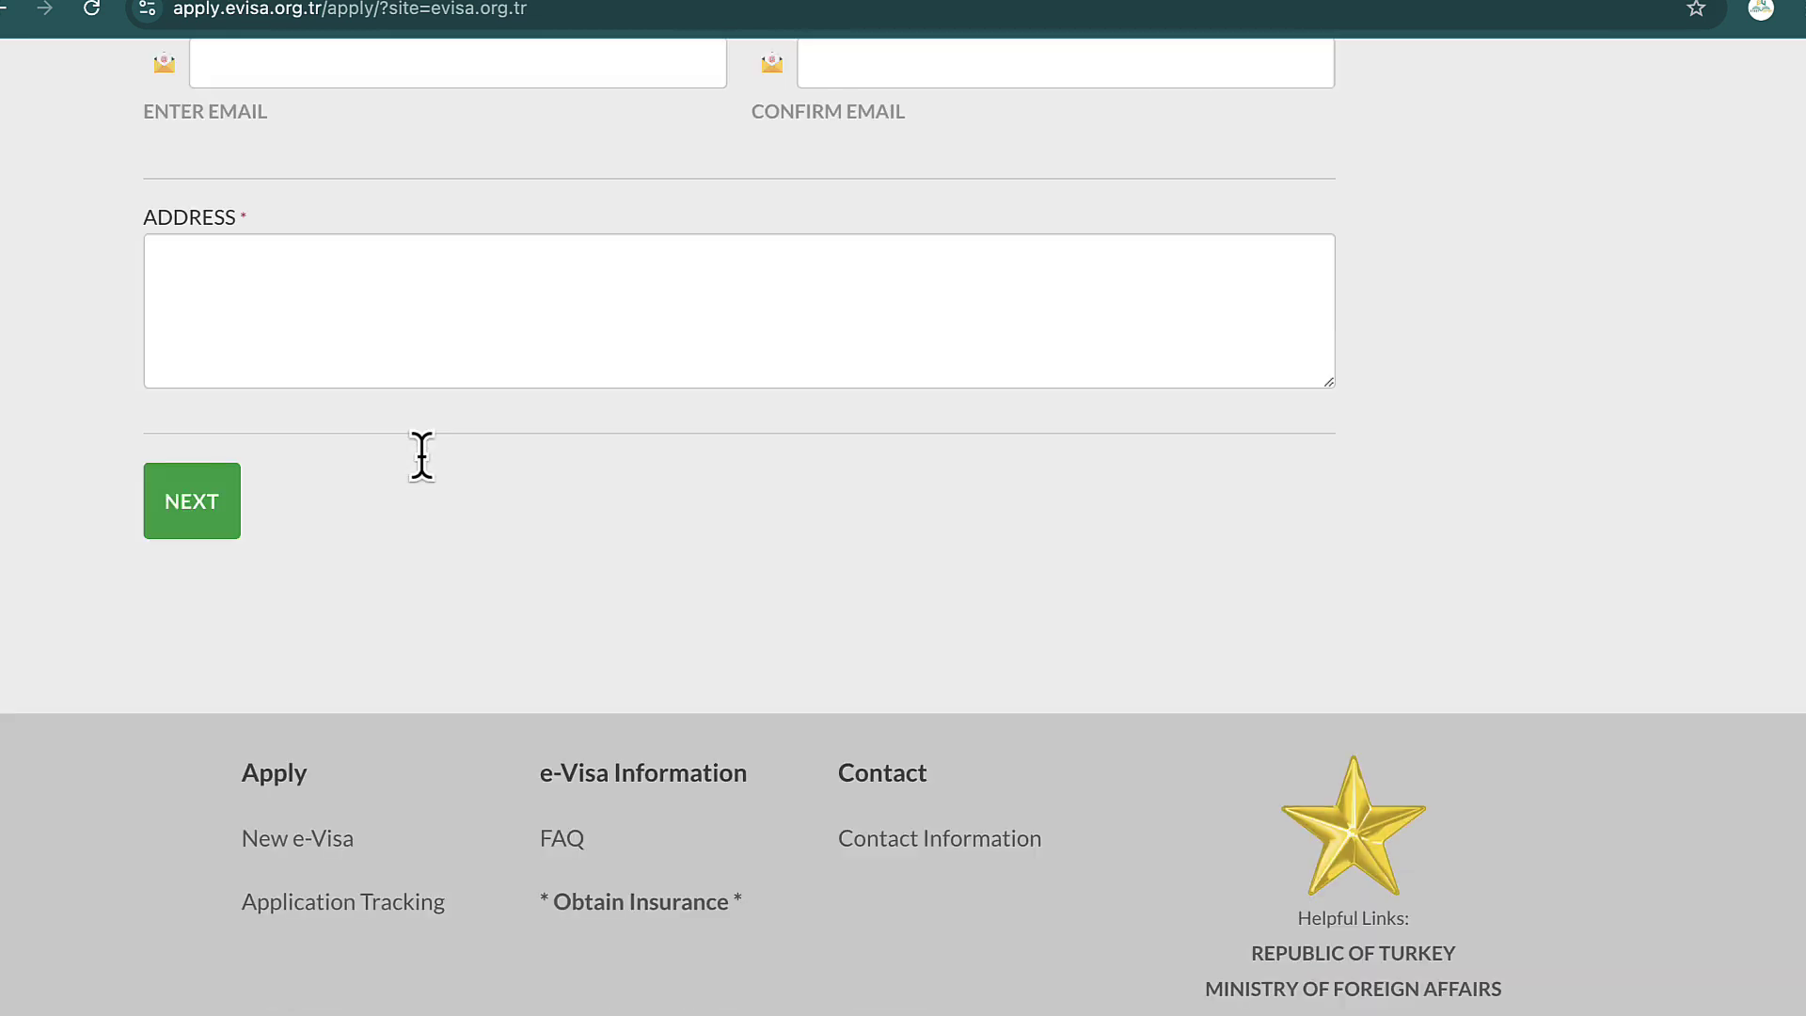
scroll(421, 457, up, 4)
click(889, 508)
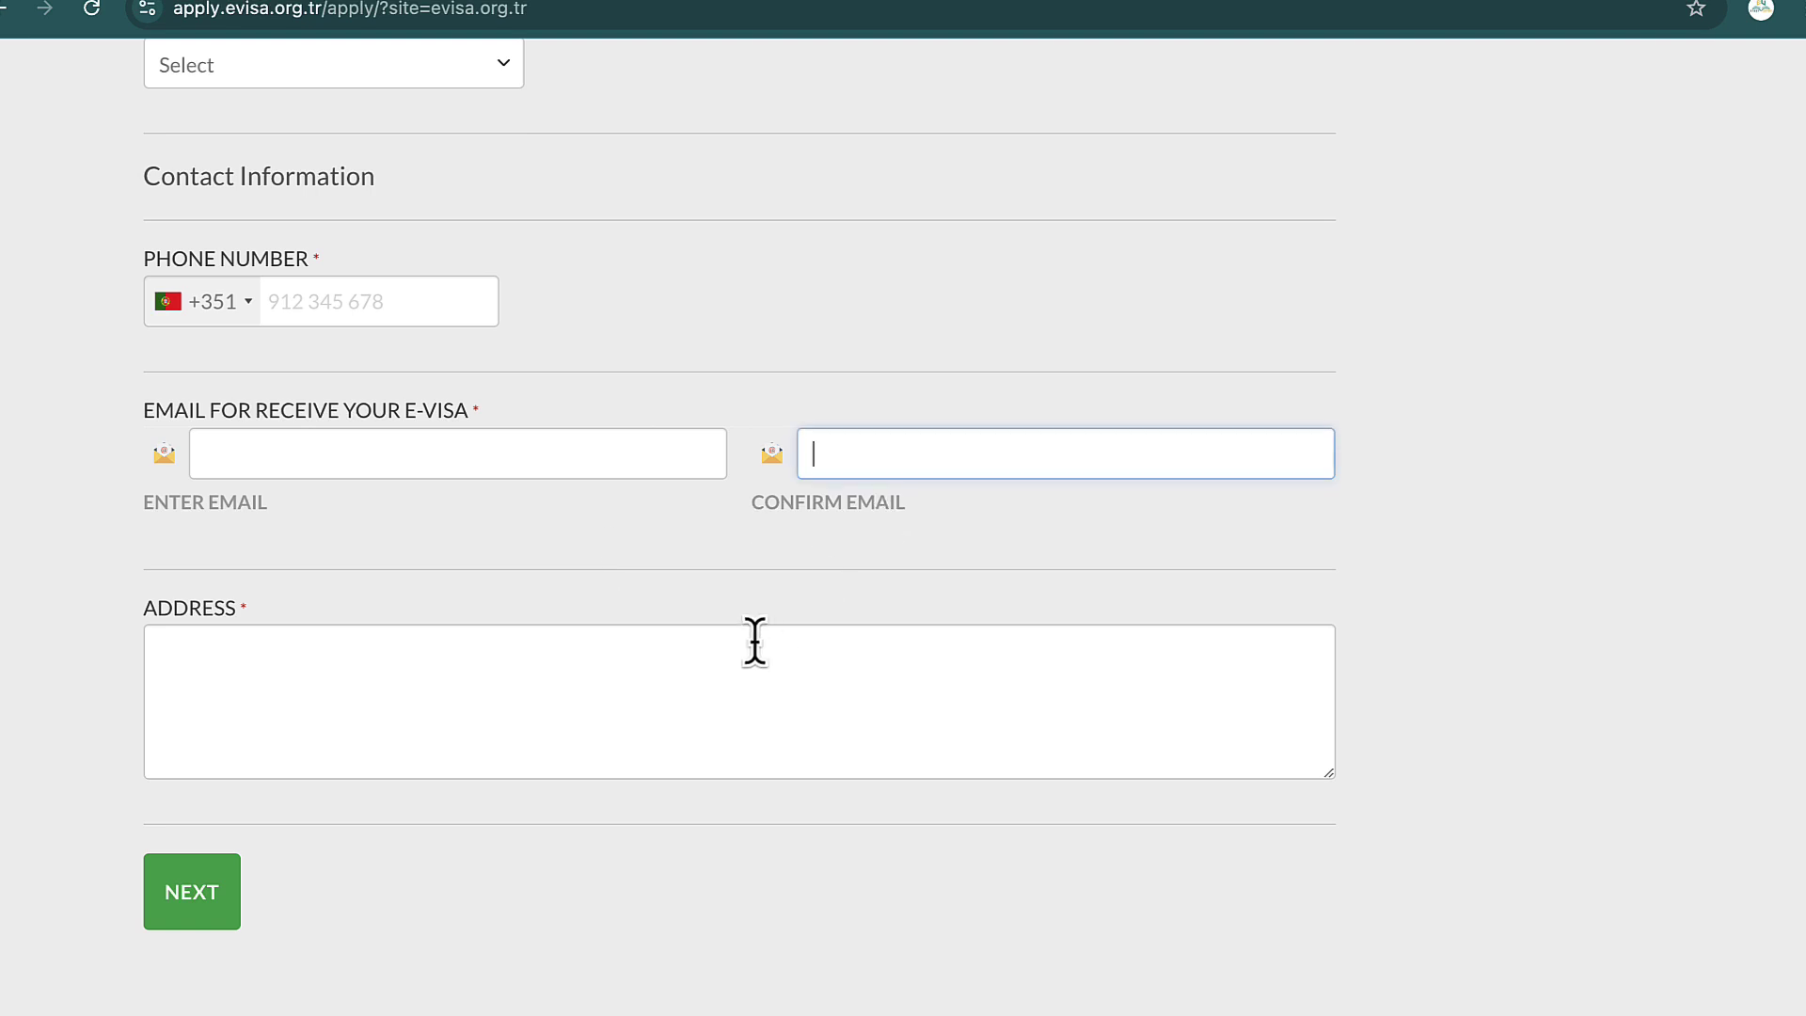
click(754, 642)
Review the whole application form, from the choice of nationality through the personal, passport and supporting document fields to the contact information
scroll(532, 562, up, 10)
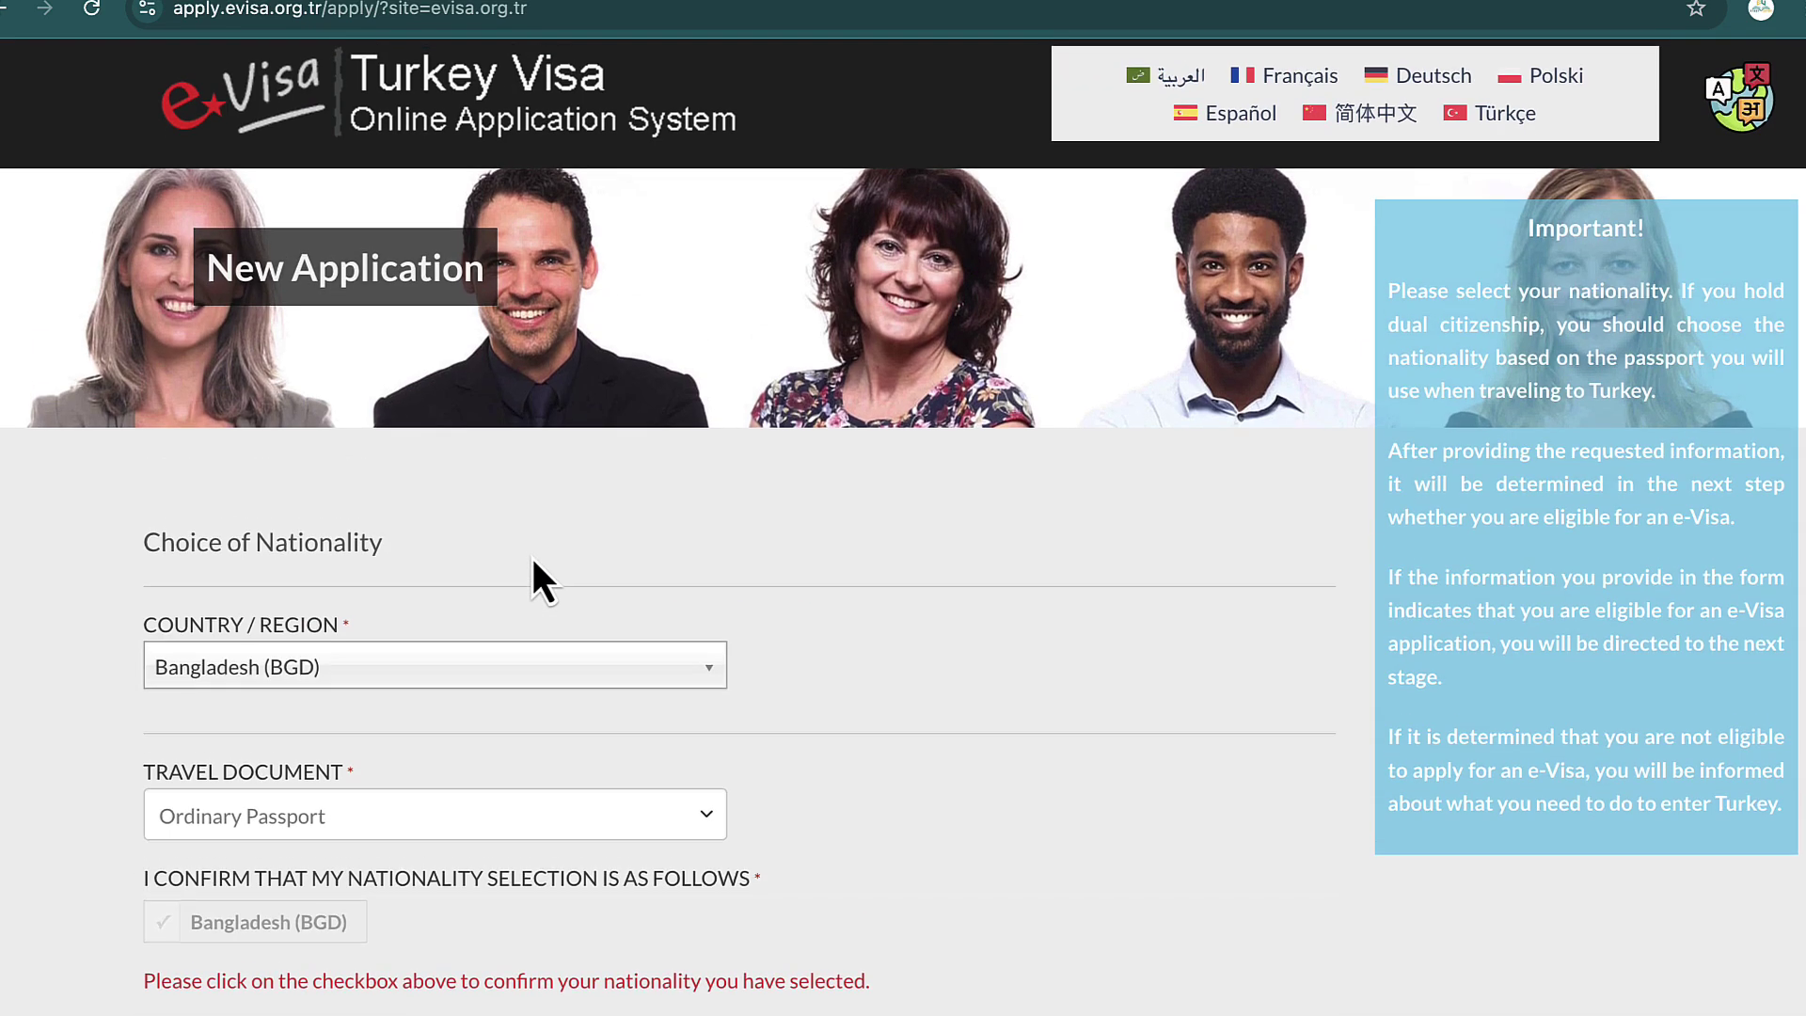
scroll(533, 561, down, 15)
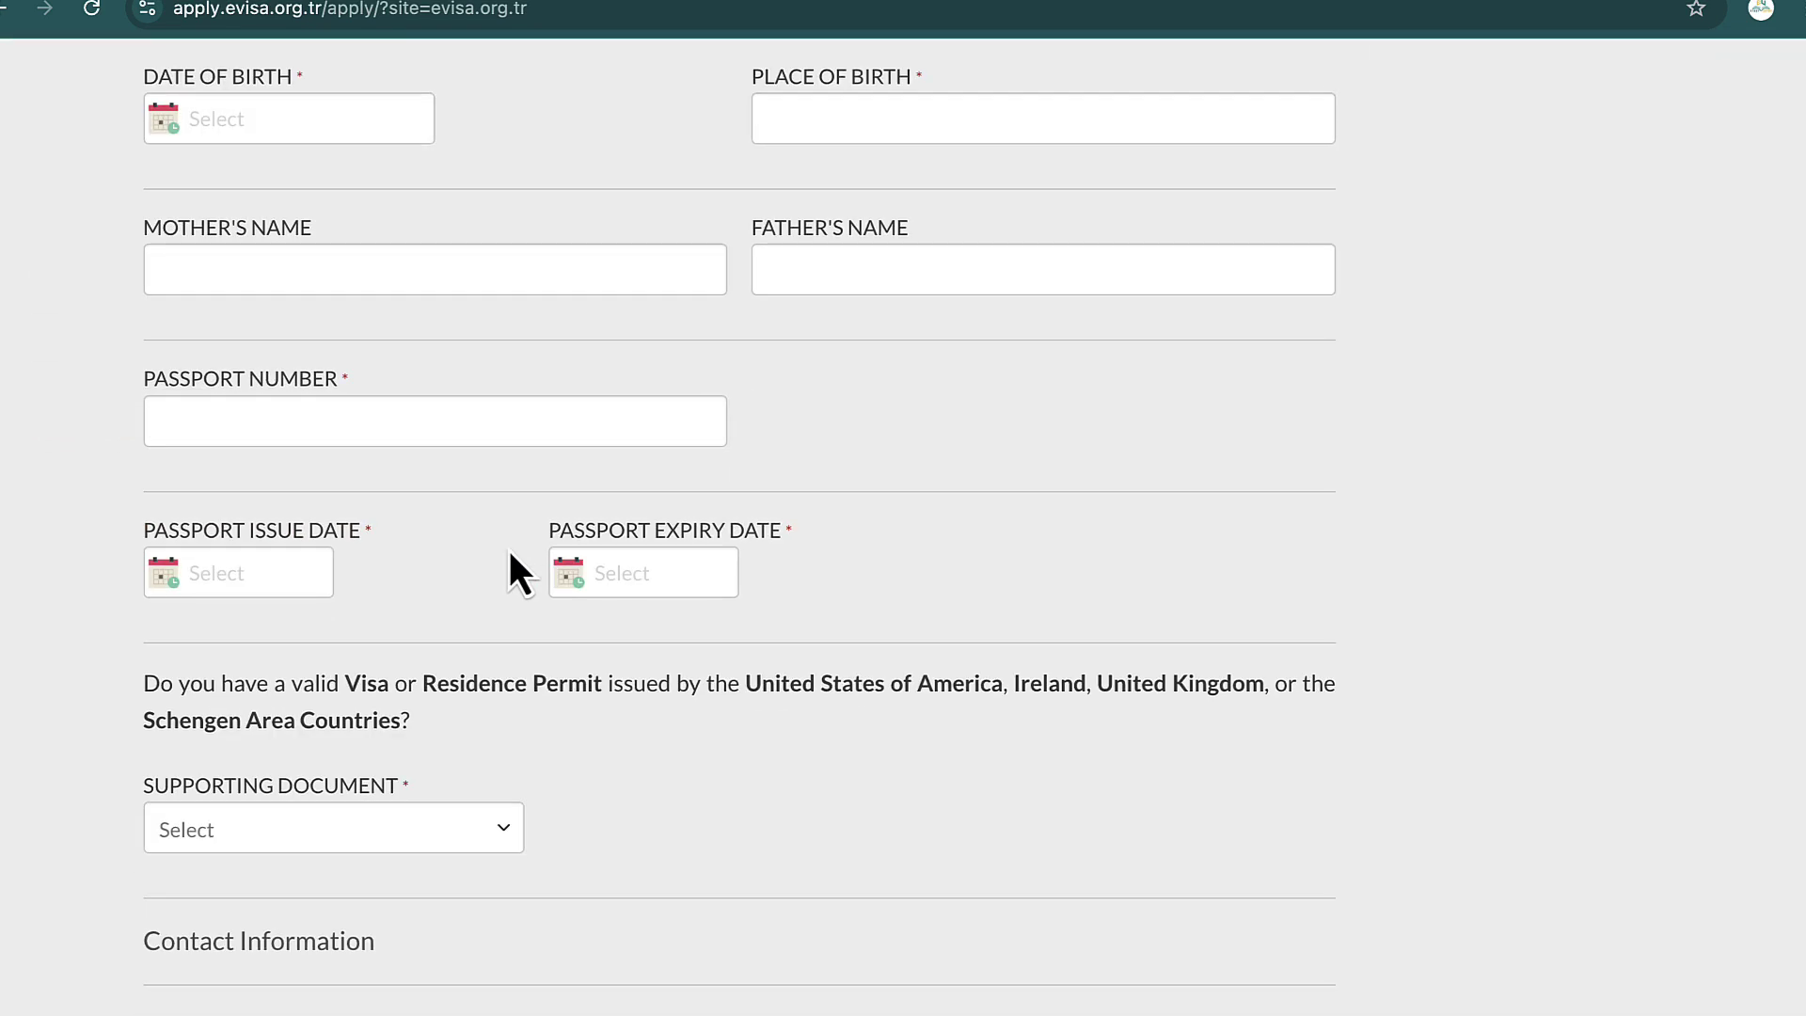
scroll(510, 551, down, 15)
scroll(510, 550, up, 5)
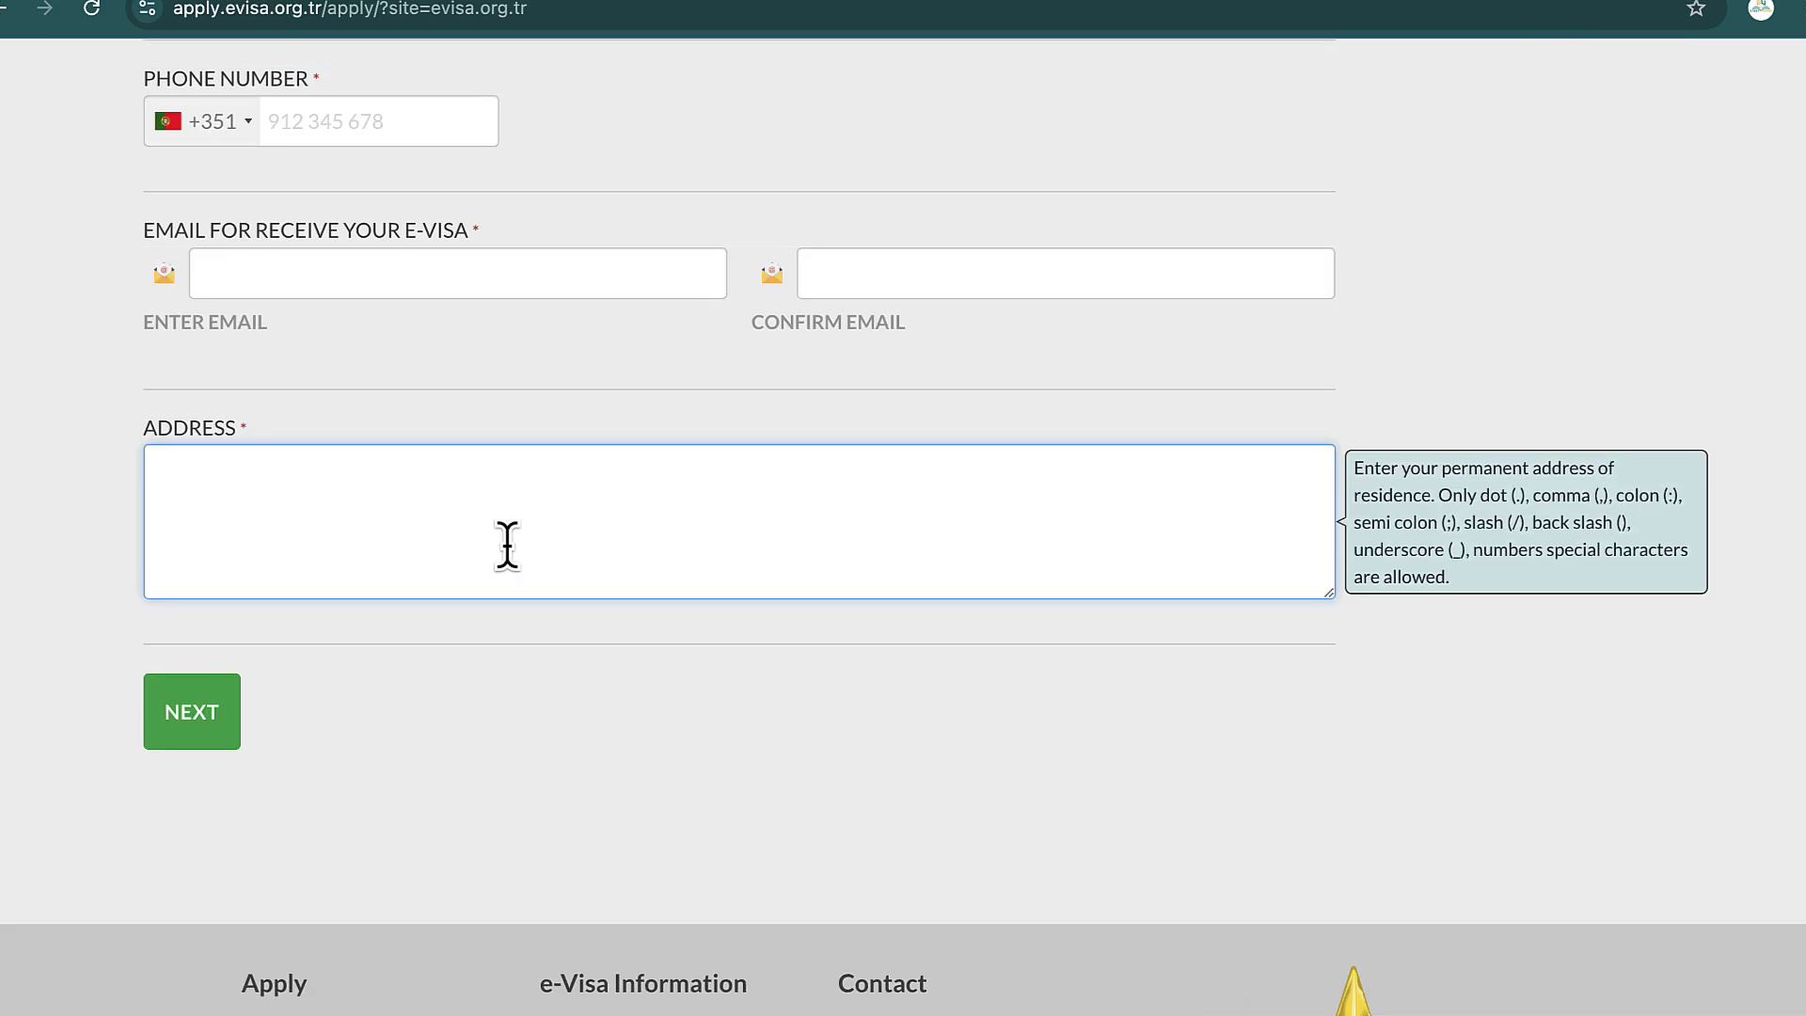
scroll(507, 546, up, 6)
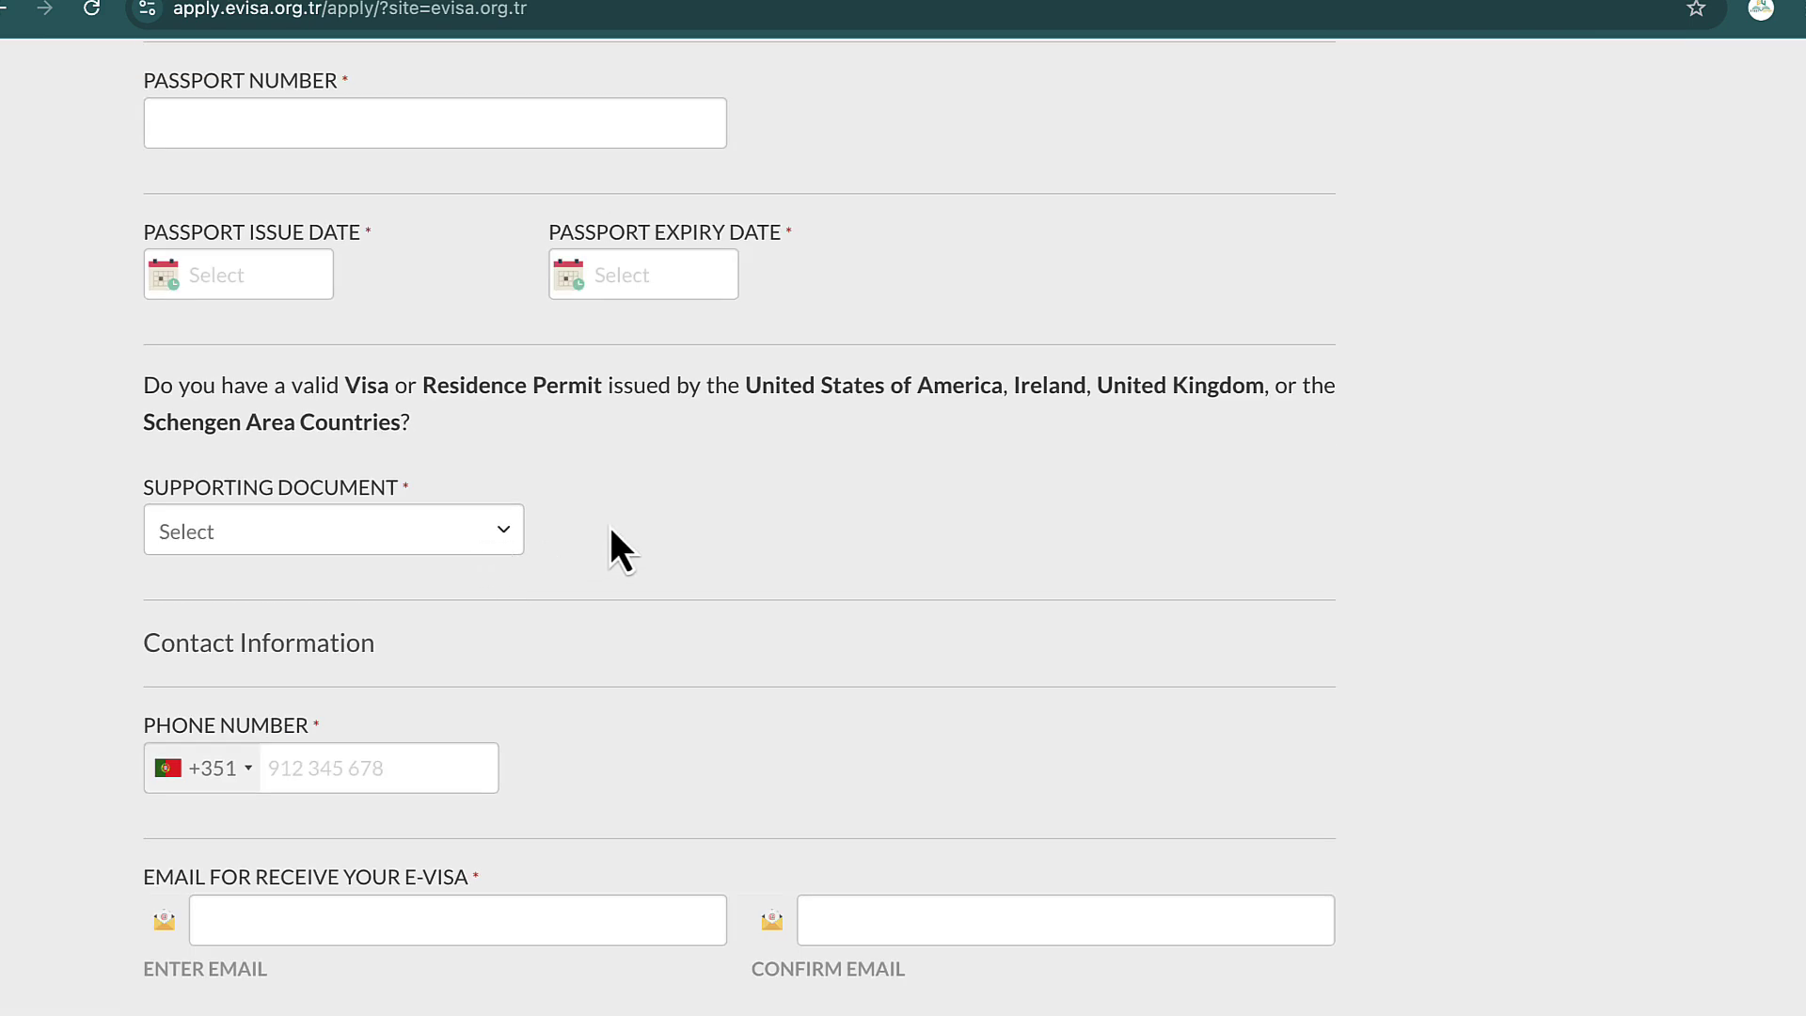
scroll(609, 531, up, 15)
scroll(528, 592, down, 20)
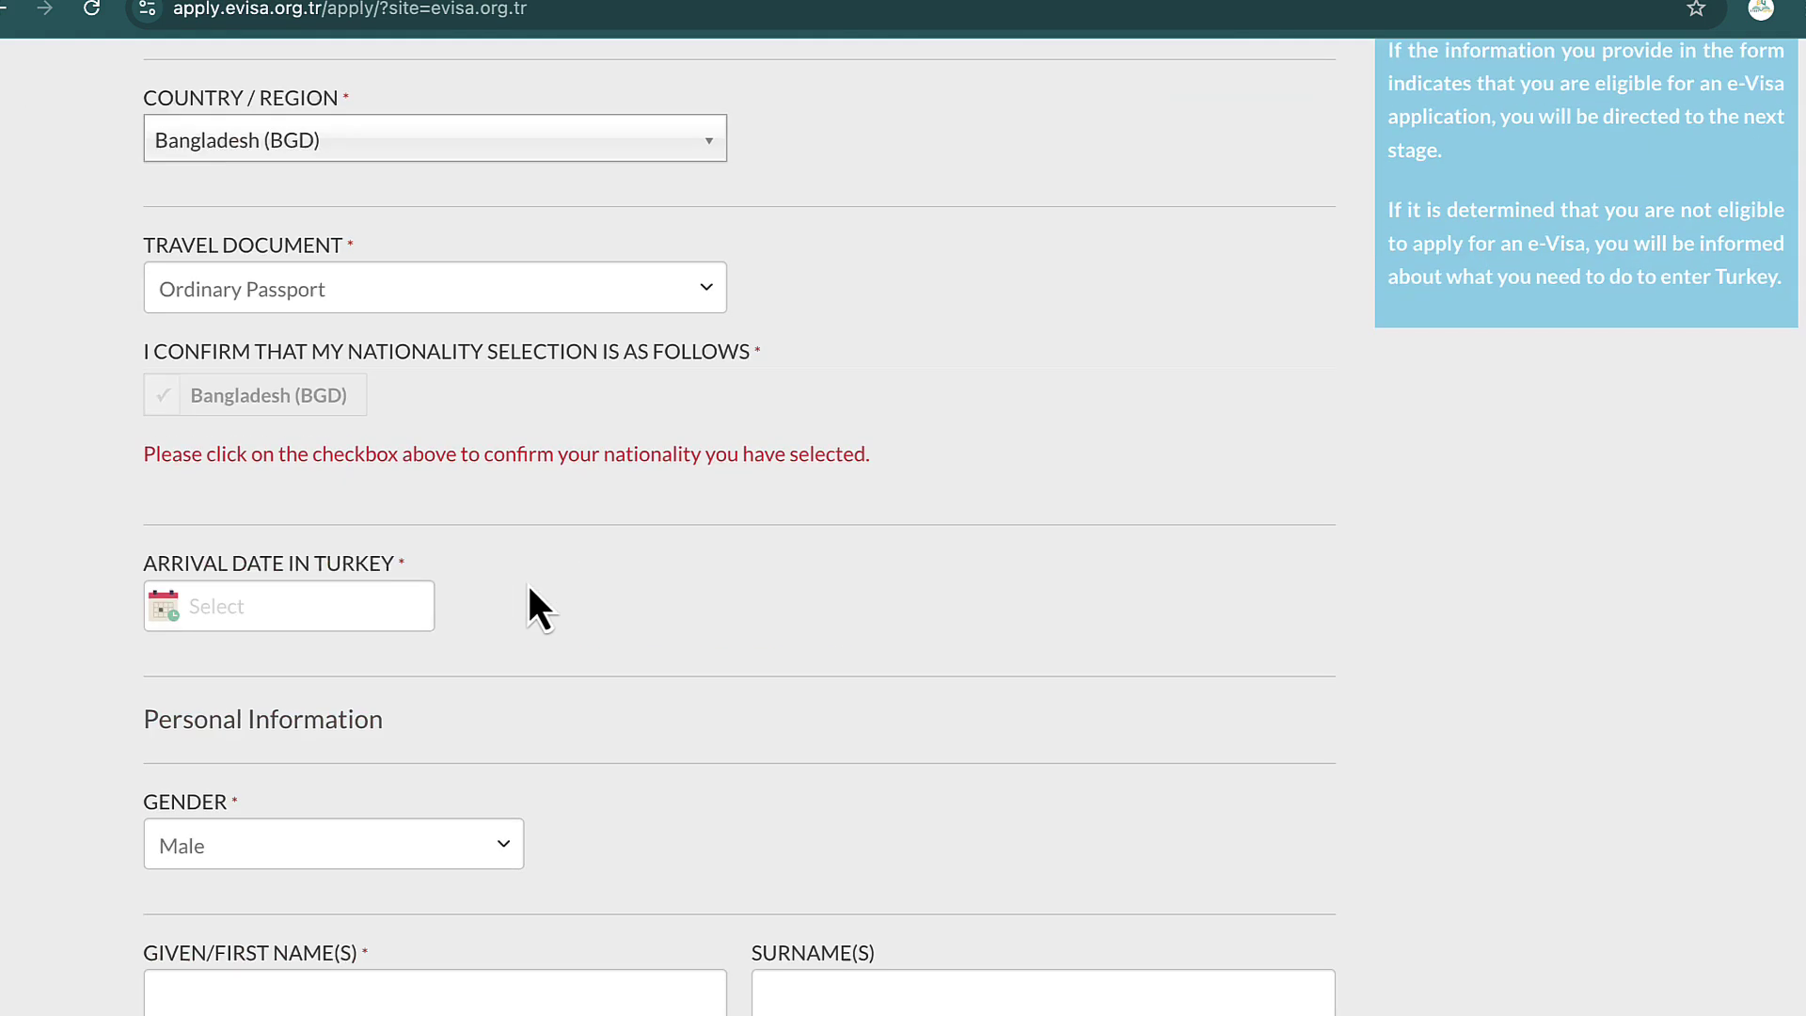
scroll(529, 591, up, 10)
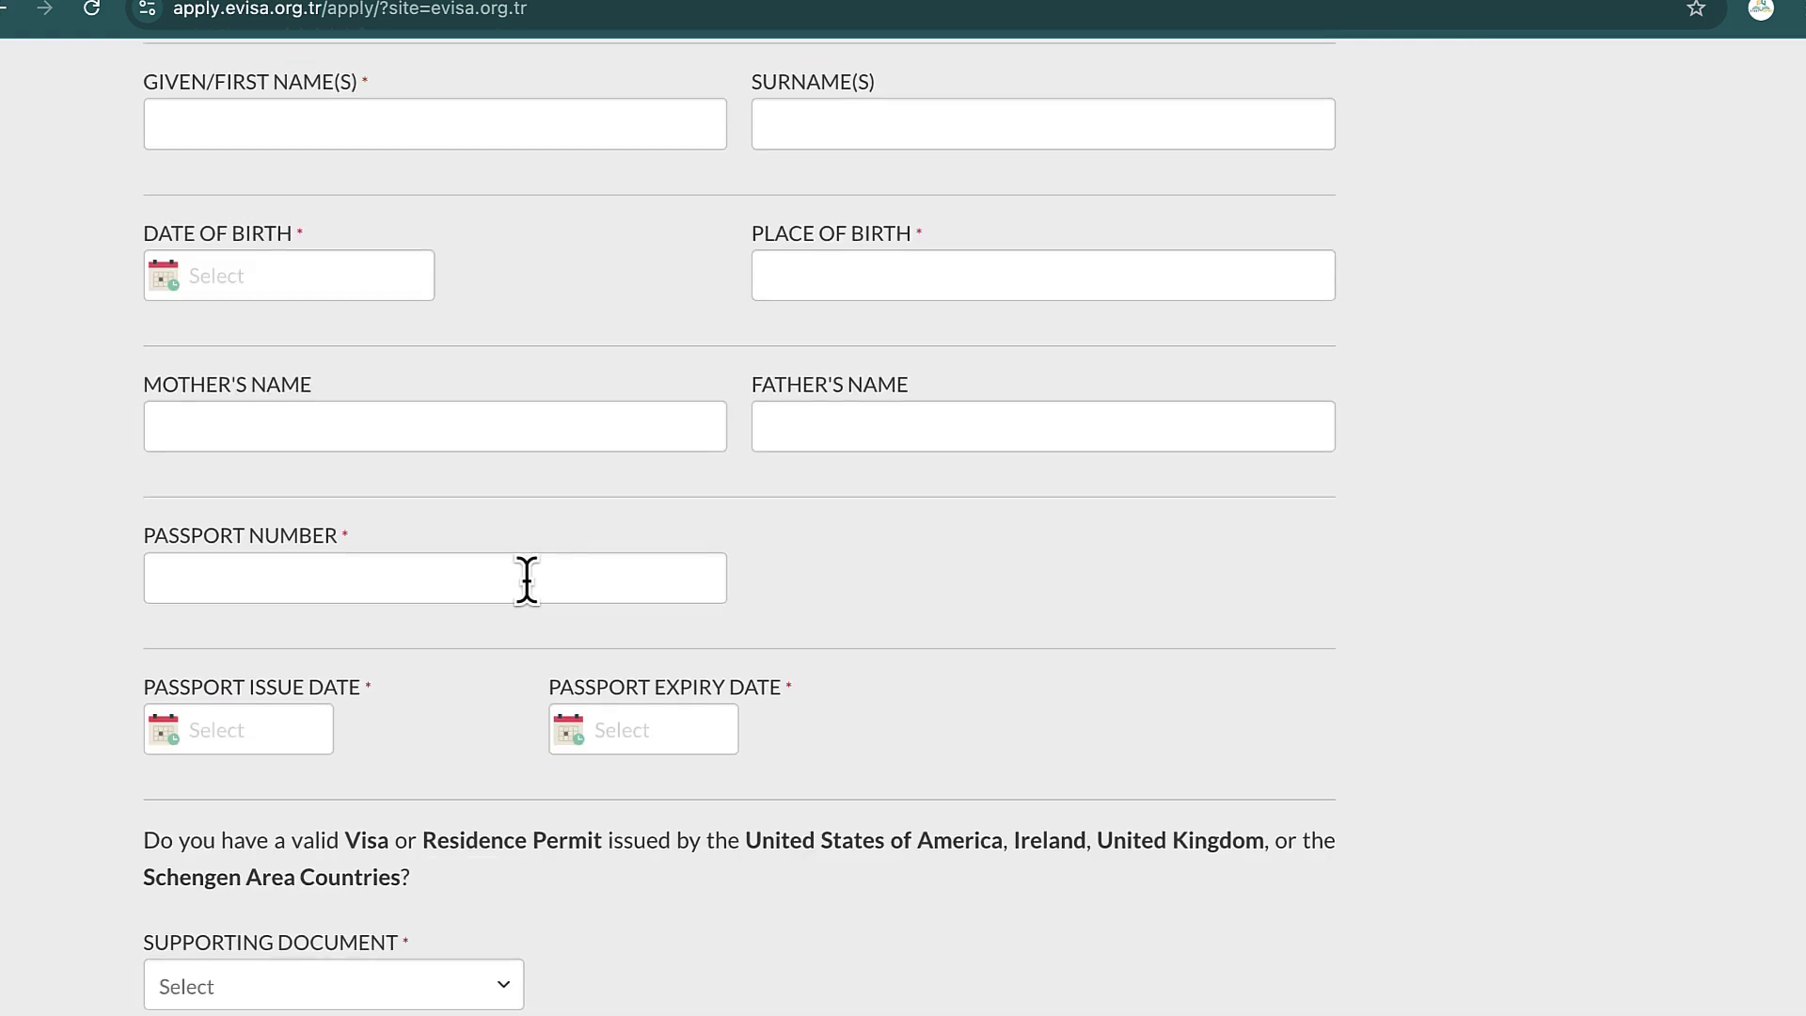
scroll(528, 591, down, 10)
scroll(529, 590, up, 5)
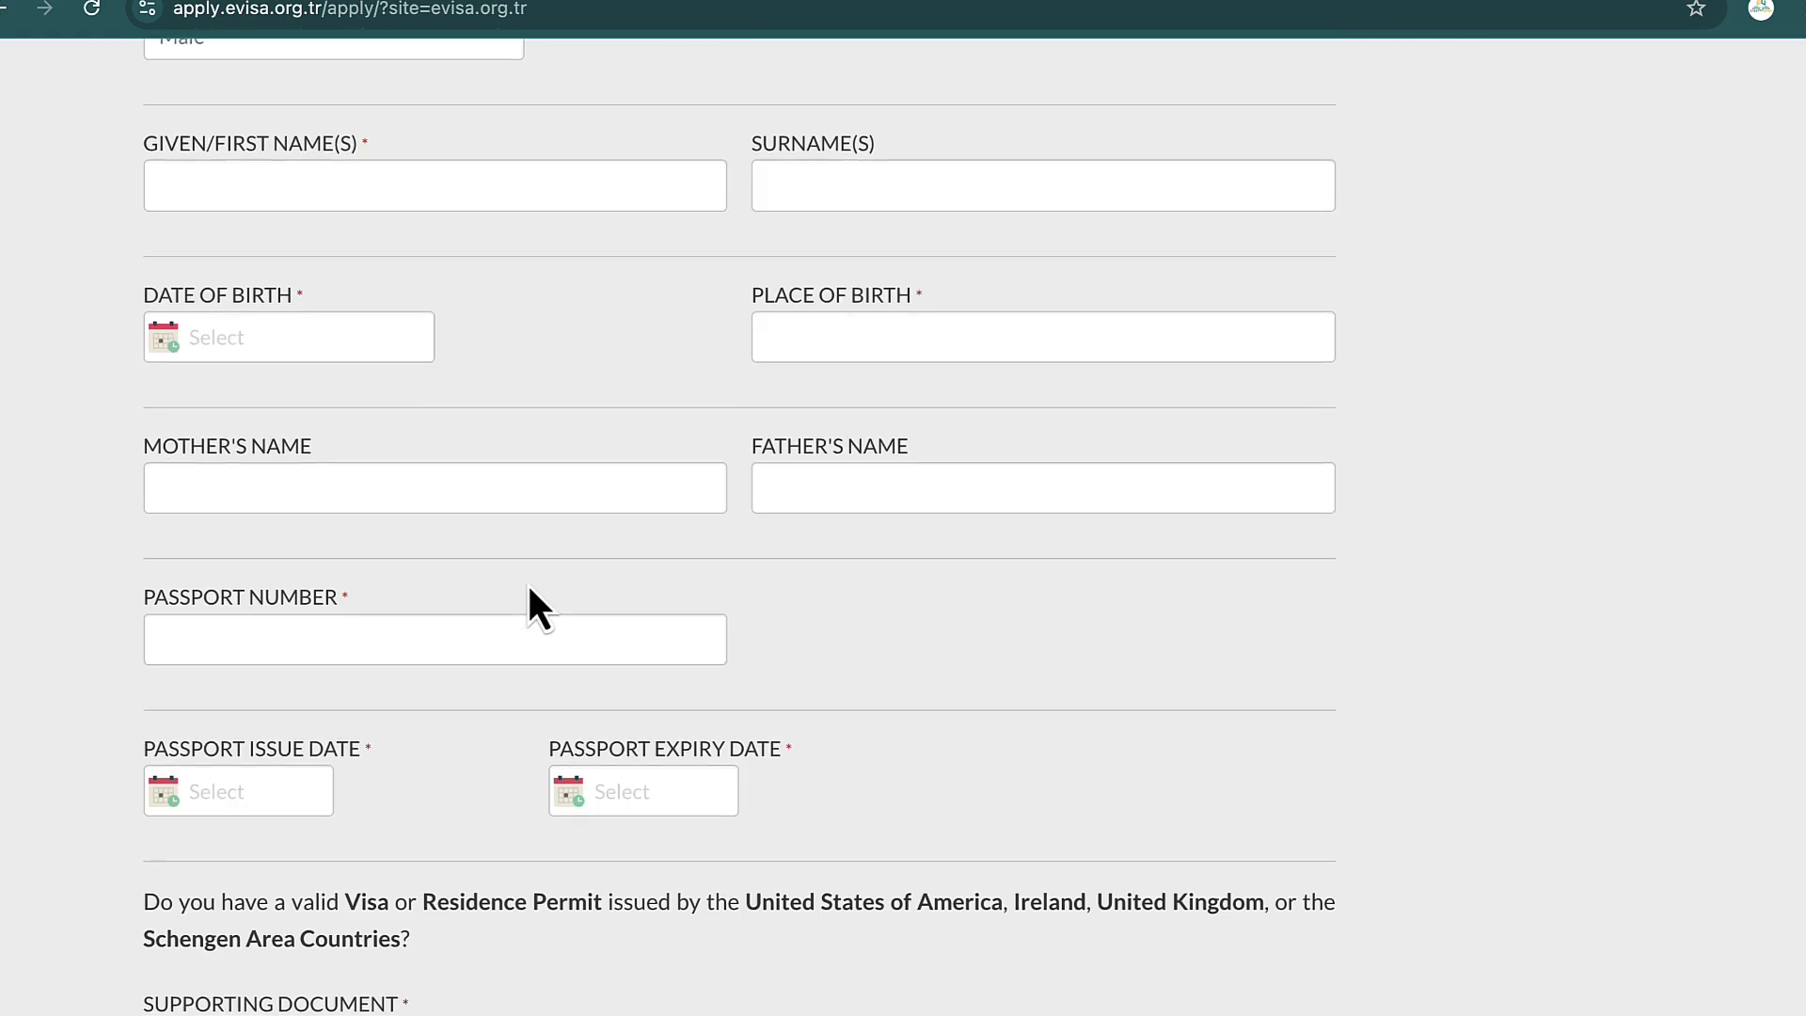
scroll(529, 590, up, 5)
scroll(528, 590, up, 2)
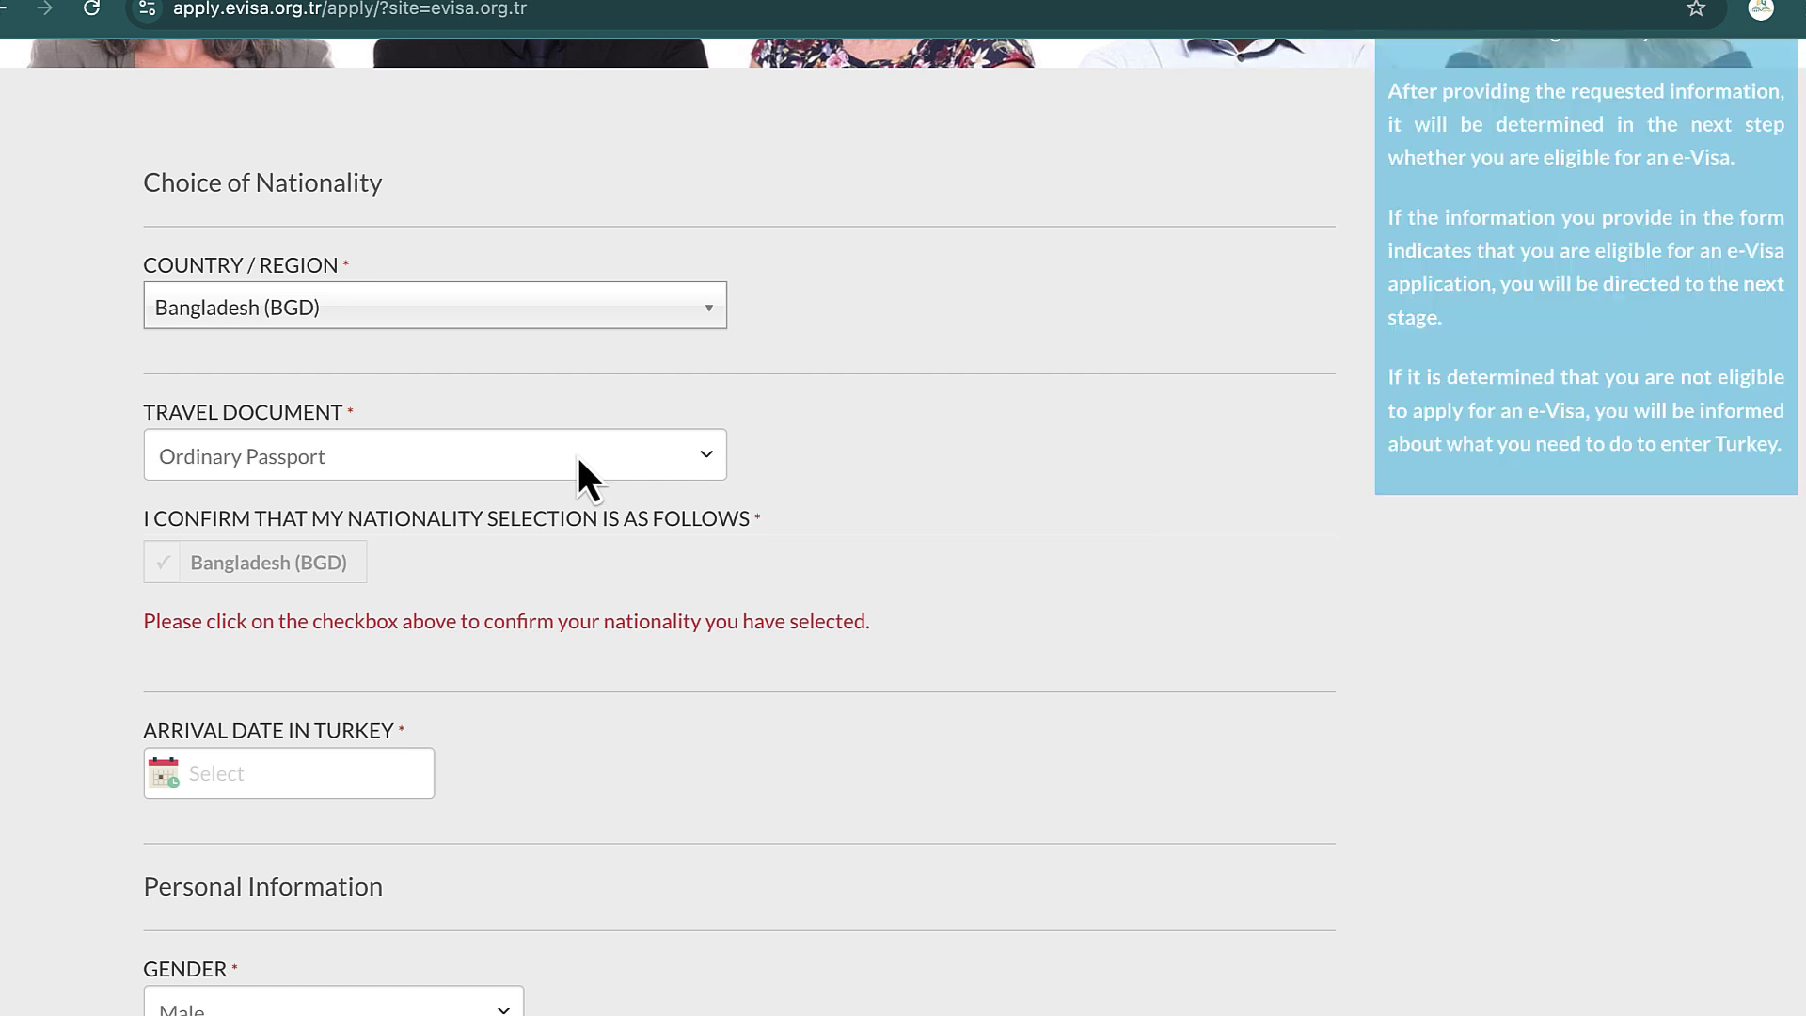
scroll(578, 457, down, 15)
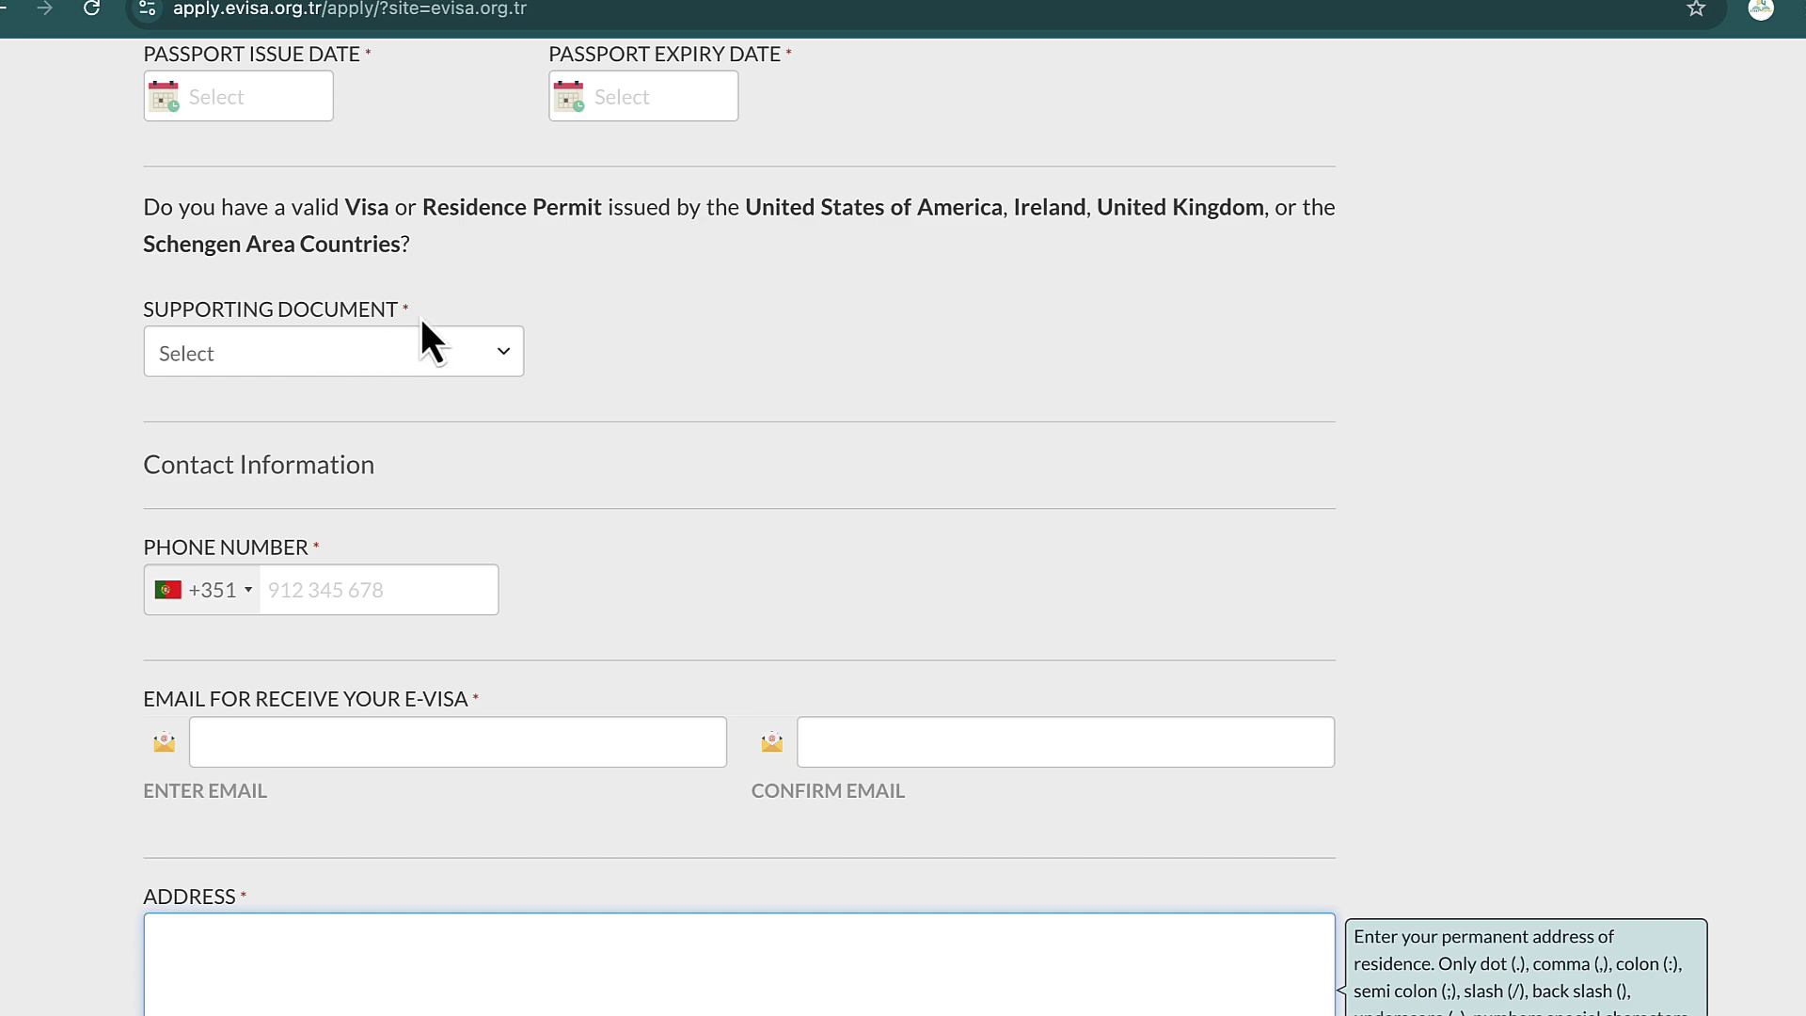
scroll(420, 314, down, 5)
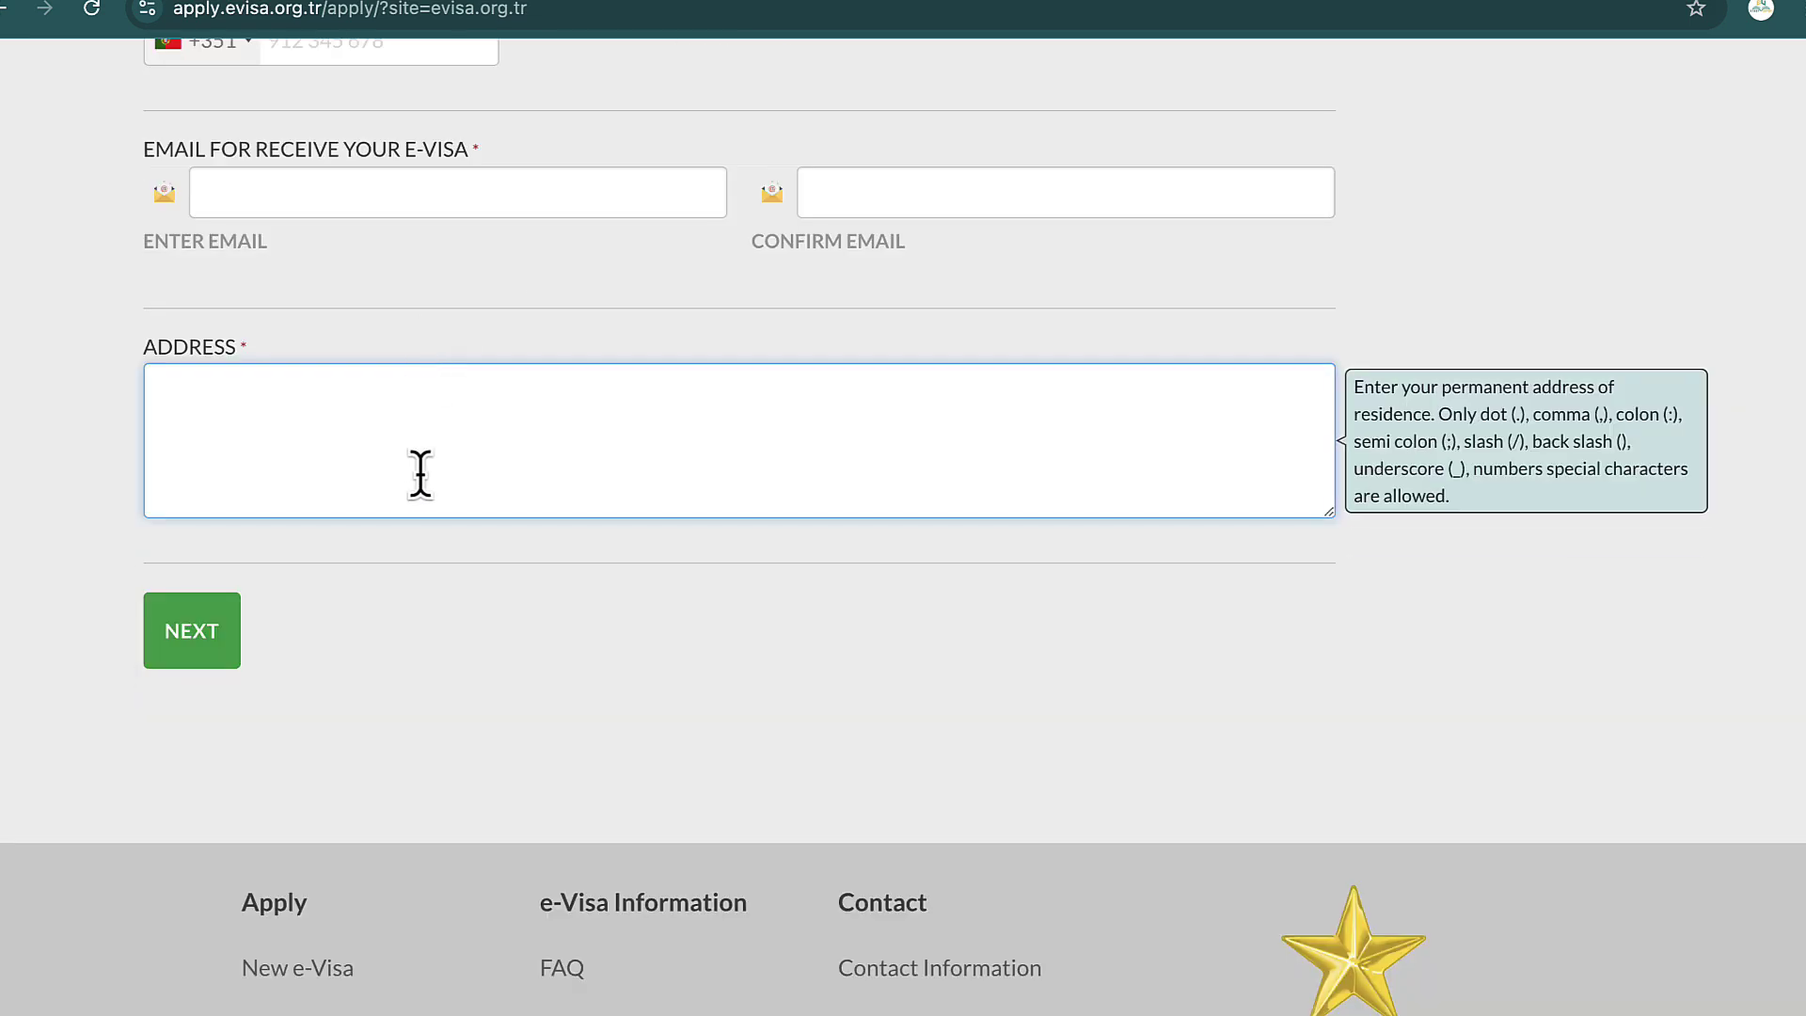
scroll(516, 572, up, 8)
scroll(521, 574, up, 10)
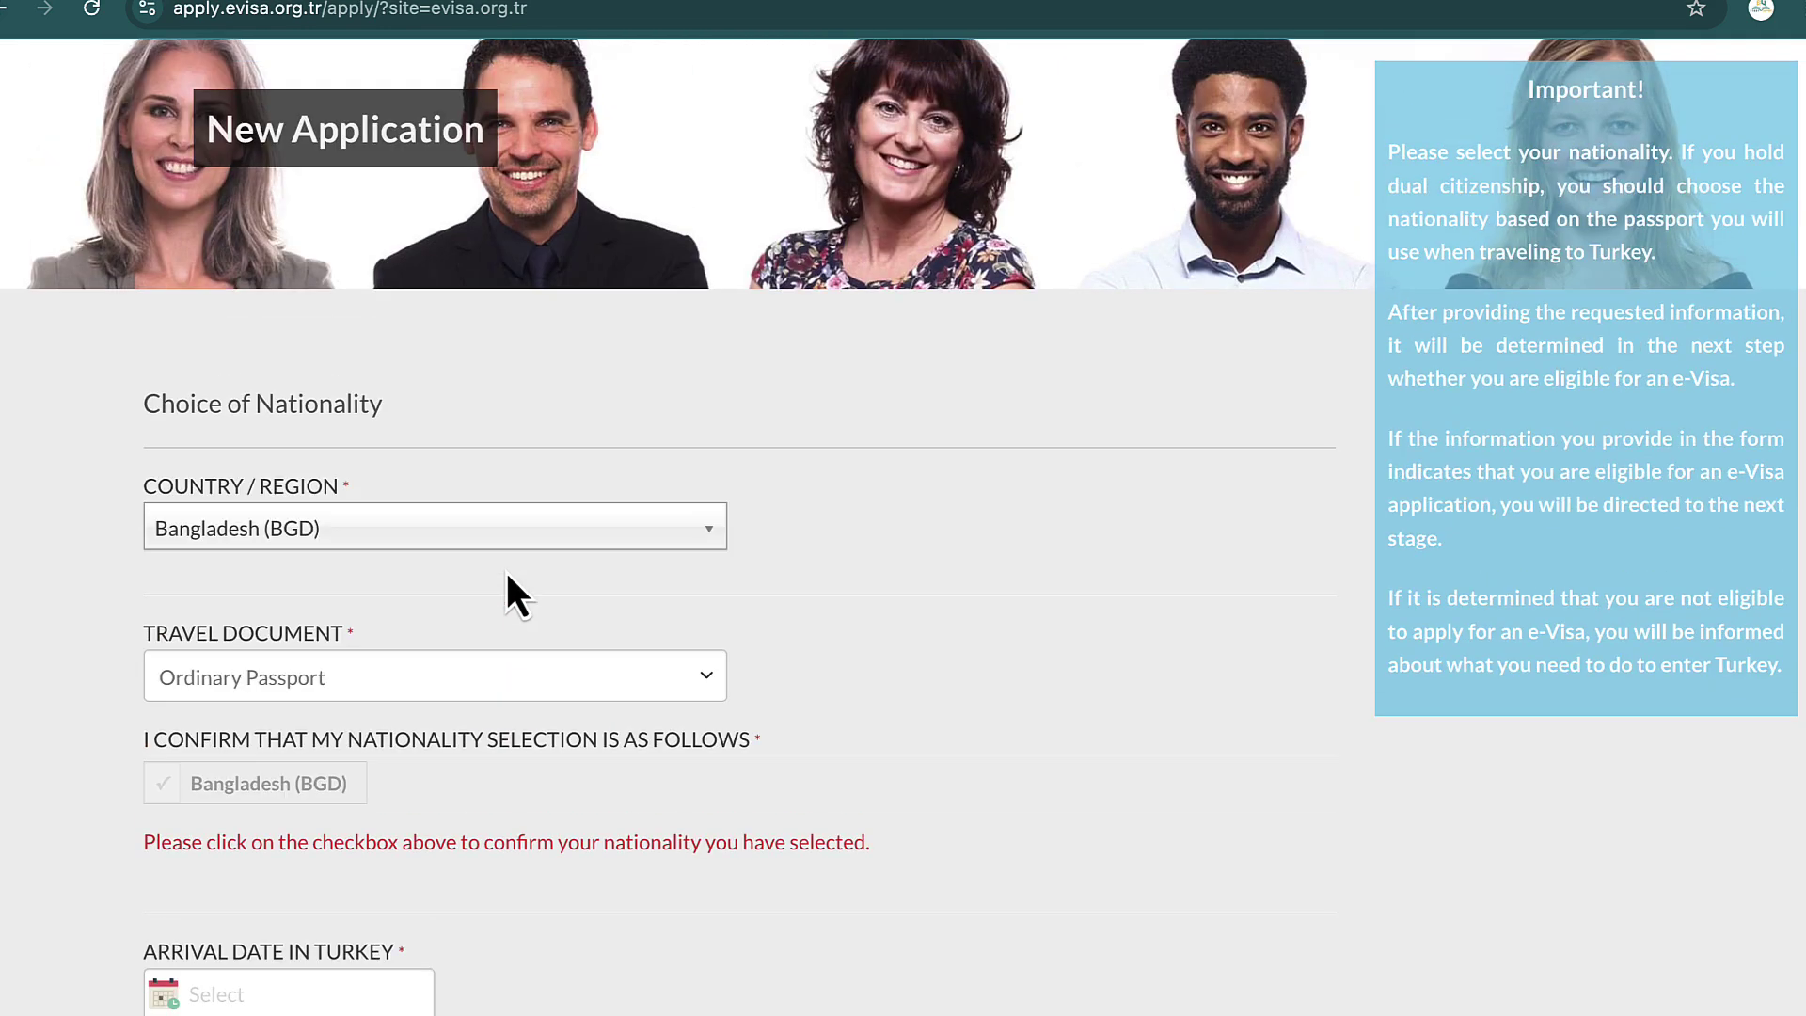